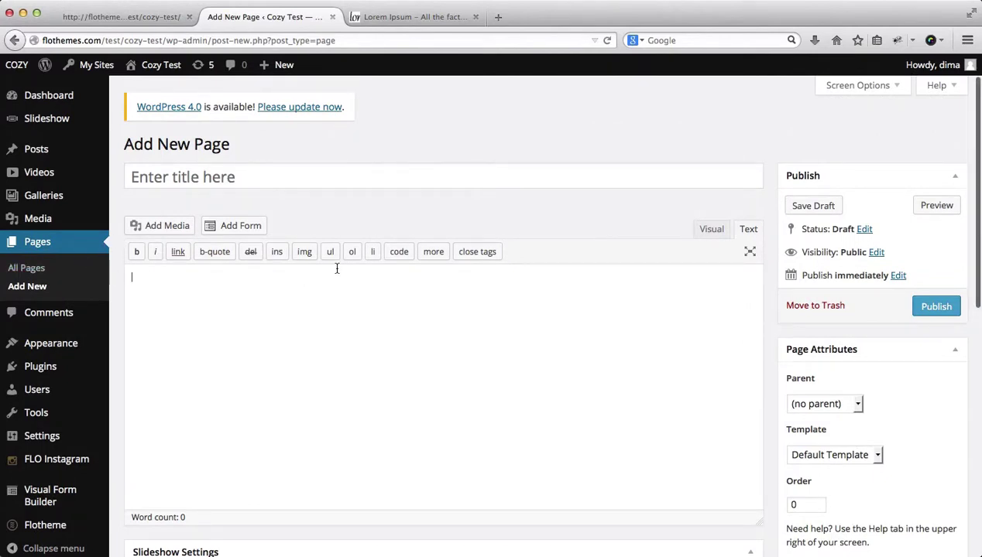
- Enter "Page Title" as the new page's title and choose the Default Template
{"action": "left_click", "coordinate": [271, 170]}
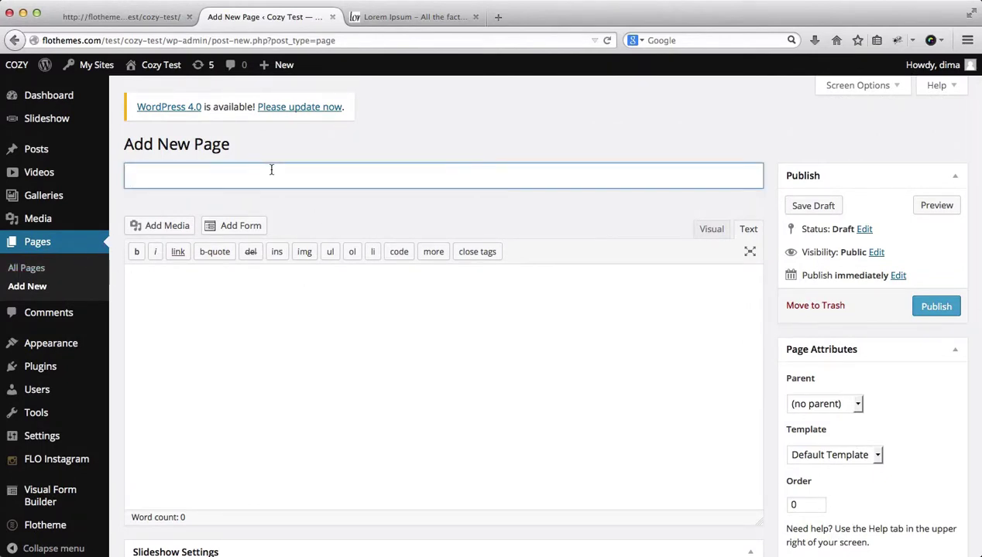
{"action": "type", "text": "Page Title"}
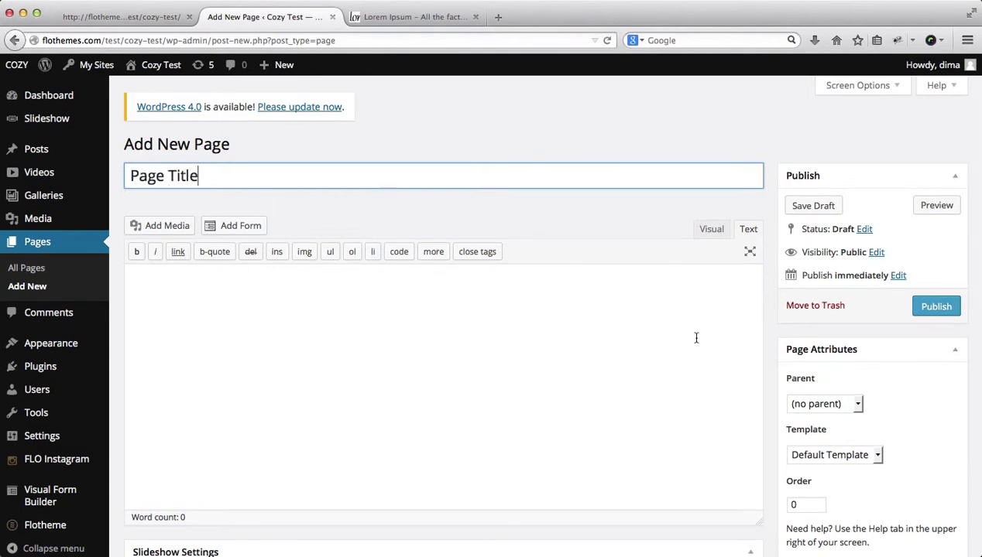
{"action": "scroll", "coordinate": [800, 324], "scroll_direction": "down", "scroll_amount": 2}
{"action": "scroll", "coordinate": [799, 324], "scroll_direction": "down", "scroll_amount": 1}
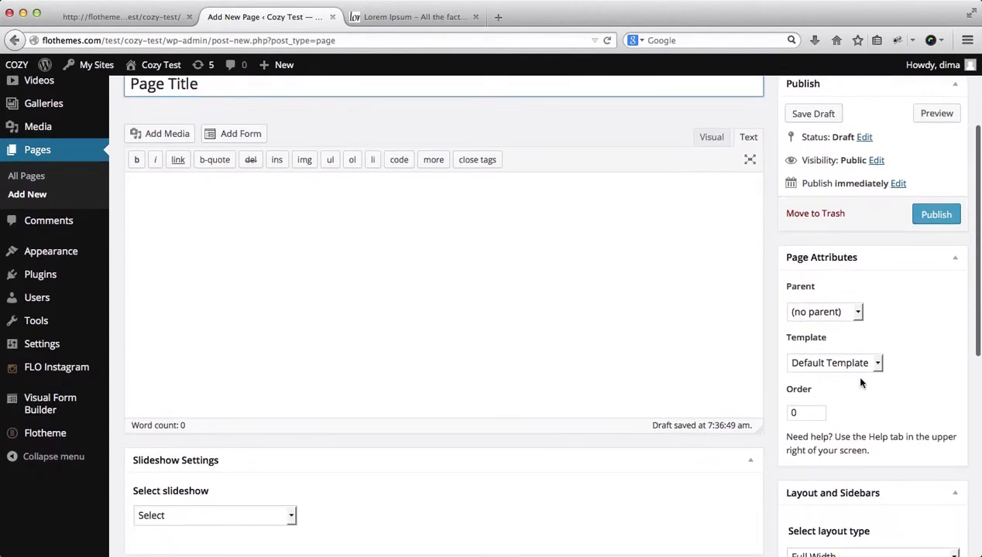
{"action": "left_click", "coordinate": [841, 361]}
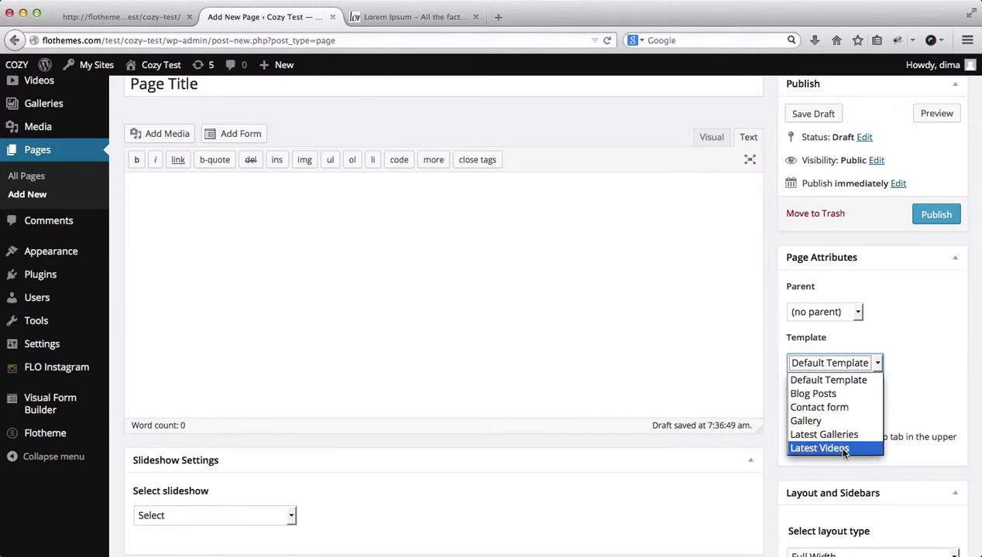
{"action": "left_click", "coordinate": [795, 382]}
- Publish the new page and view it on the live site
{"action": "scroll", "coordinate": [642, 367], "scroll_direction": "up", "scroll_amount": 3}
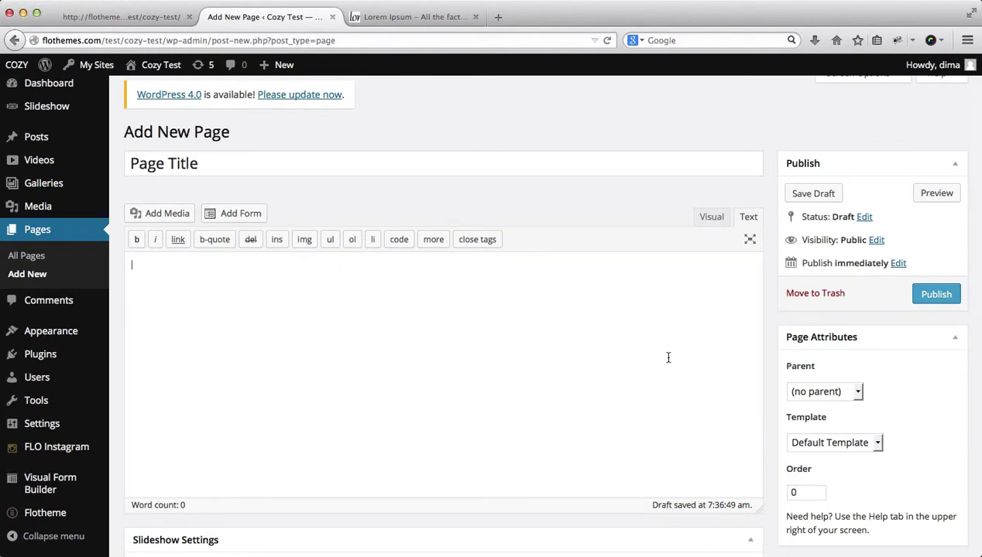
{"action": "scroll", "coordinate": [689, 349], "scroll_direction": "down", "scroll_amount": 1}
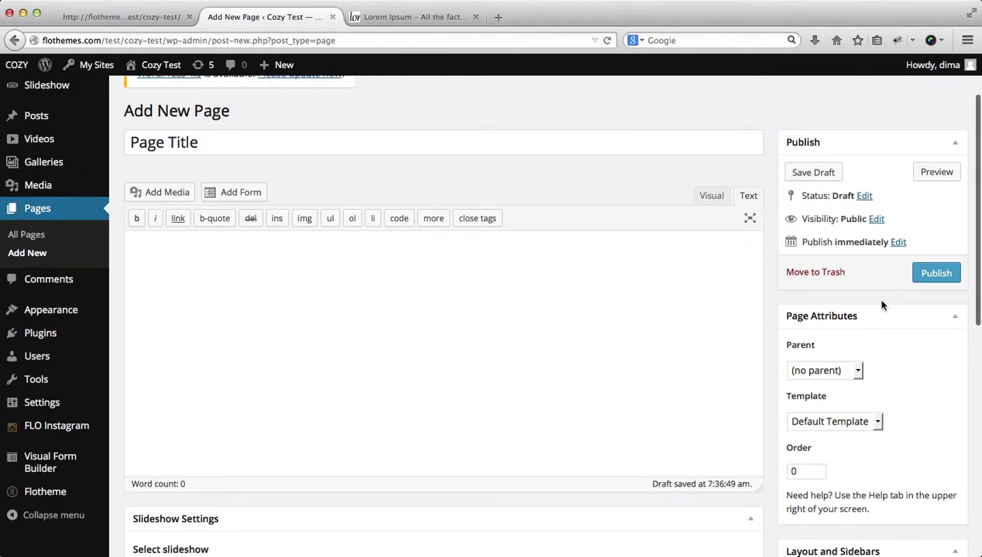
{"action": "left_click", "coordinate": [933, 272]}
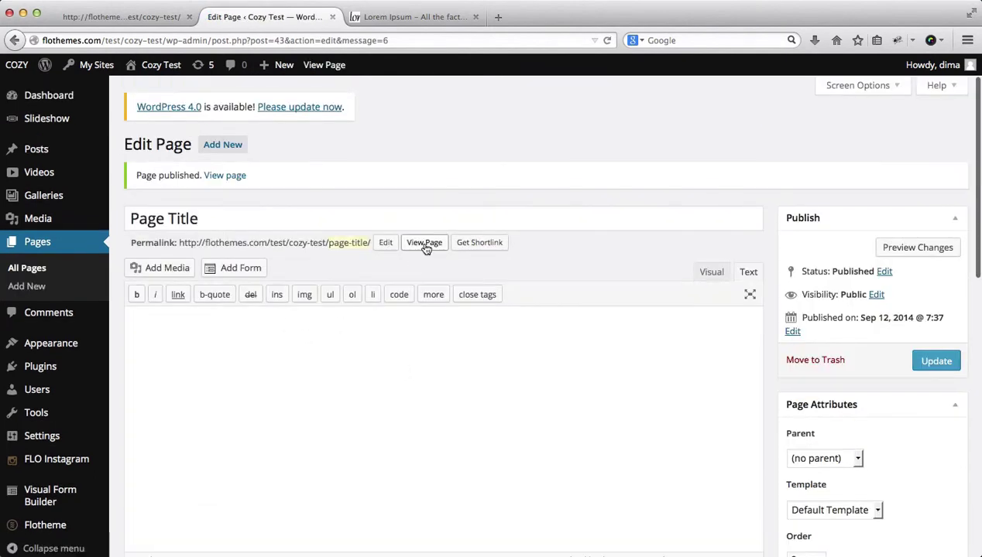
{"action": "left_click", "coordinate": [424, 243]}
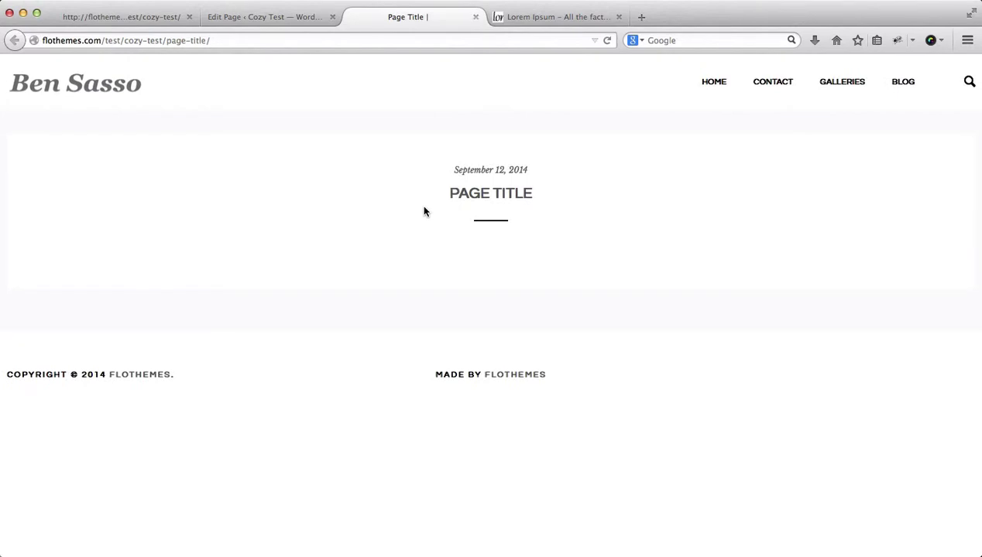
- Return to the page editor and assign the "homepage slideshow" to the page
{"action": "key", "text": "ctrl+shift+Tab"}
{"action": "scroll", "coordinate": [650, 286], "scroll_direction": "down", "scroll_amount": 5}
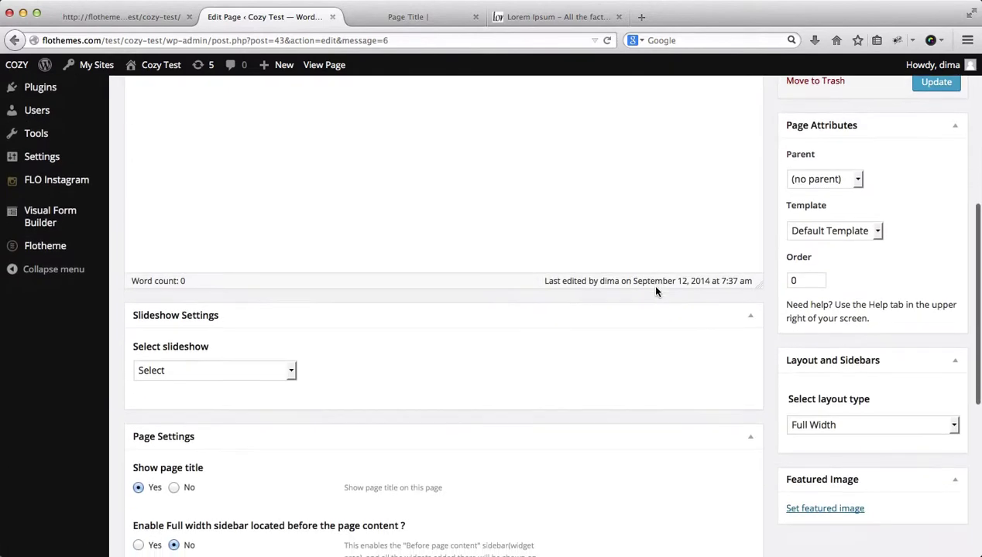
{"action": "scroll", "coordinate": [655, 290], "scroll_direction": "down", "scroll_amount": 2}
{"action": "left_click", "coordinate": [239, 305]}
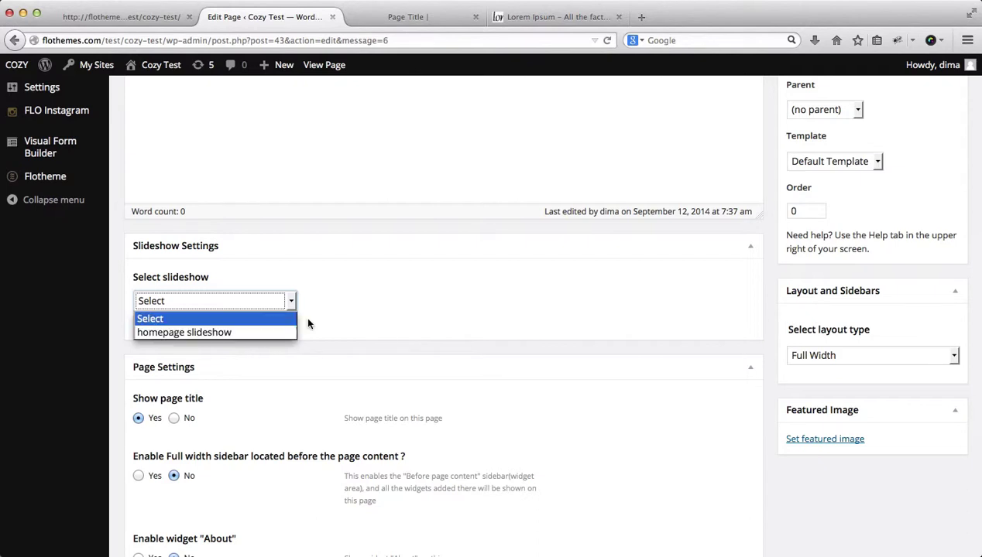
{"action": "left_click", "coordinate": [442, 314]}
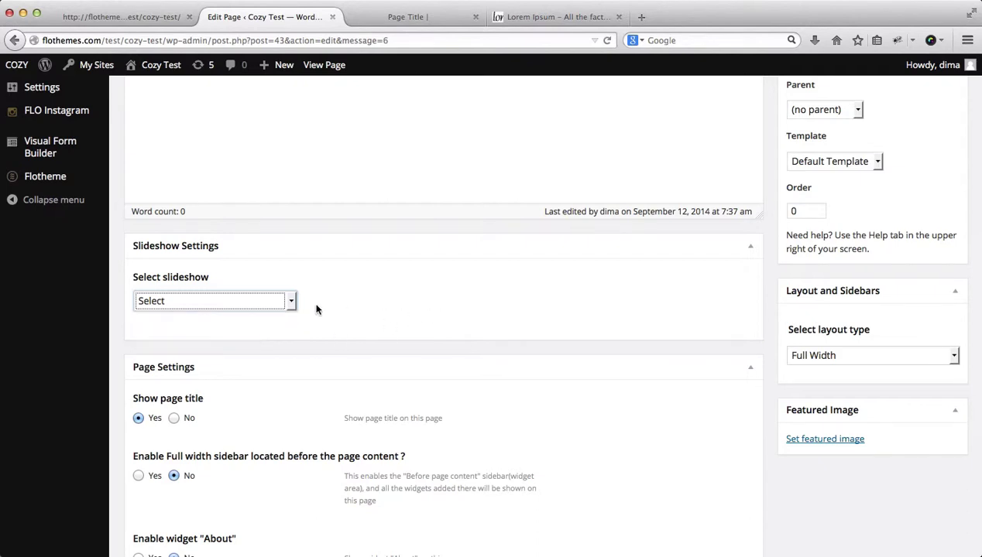
{"action": "left_click", "coordinate": [267, 303]}
{"action": "left_click", "coordinate": [199, 332]}
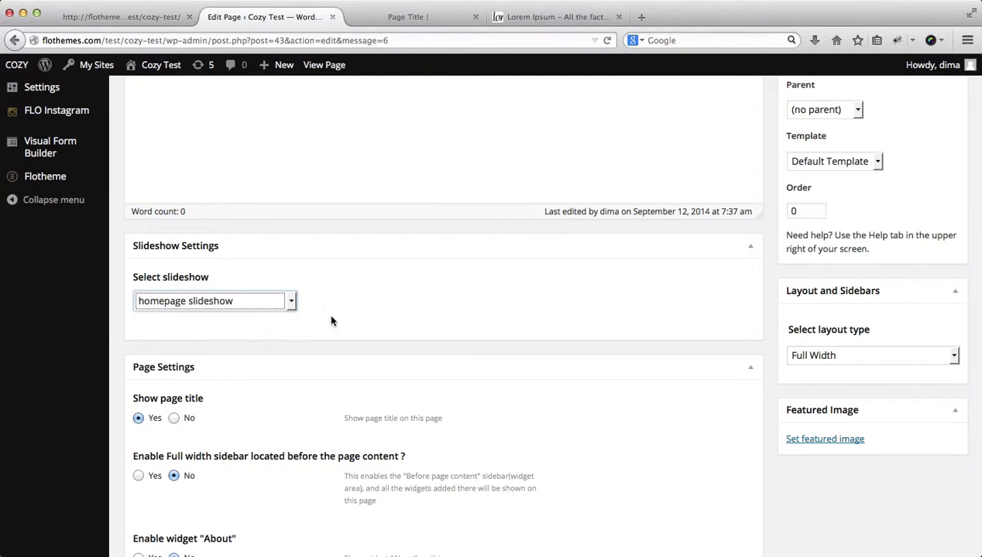
- Review the page settings for title display, full-width sidebar, "About" widget and social sharing
{"action": "scroll", "coordinate": [327, 318], "scroll_direction": "down", "scroll_amount": 4}
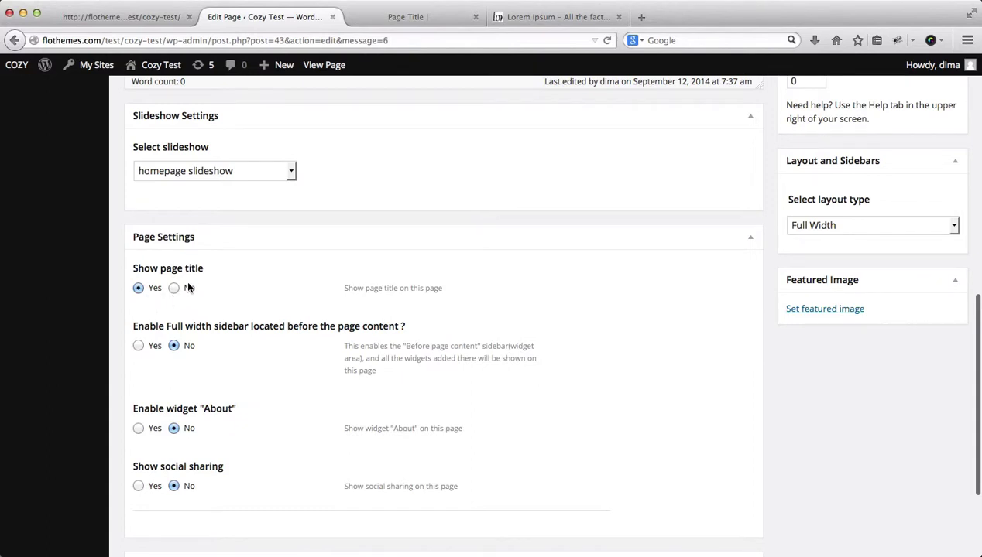
{"action": "scroll", "coordinate": [185, 285], "scroll_direction": "down", "scroll_amount": 2}
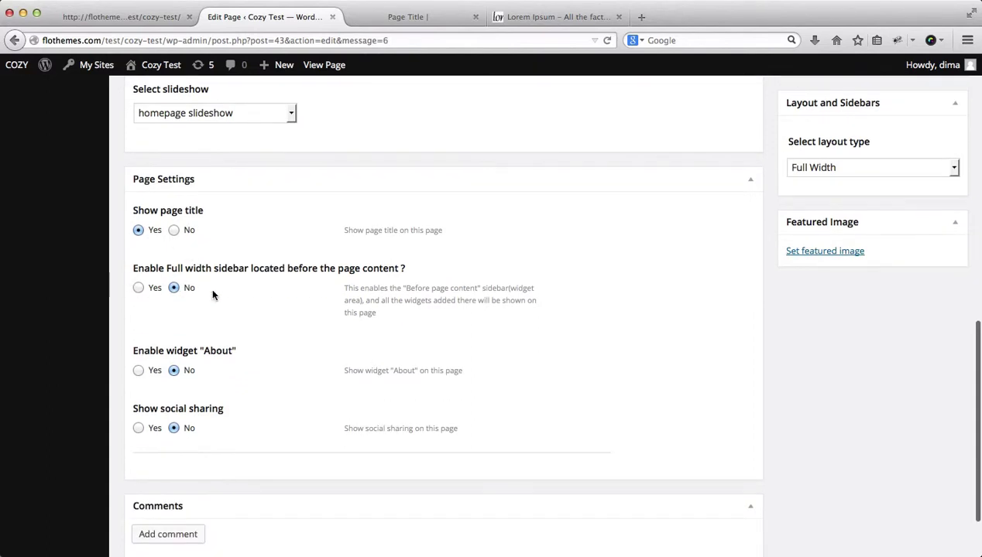
{"action": "scroll", "coordinate": [248, 296], "scroll_direction": "down", "scroll_amount": 1}
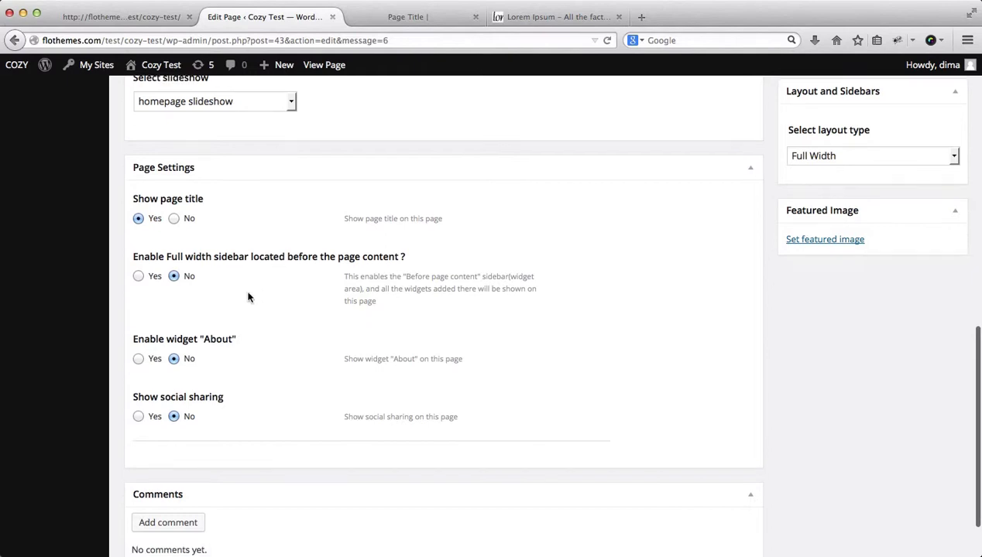
{"action": "scroll", "coordinate": [219, 329], "scroll_direction": "down", "scroll_amount": 1}
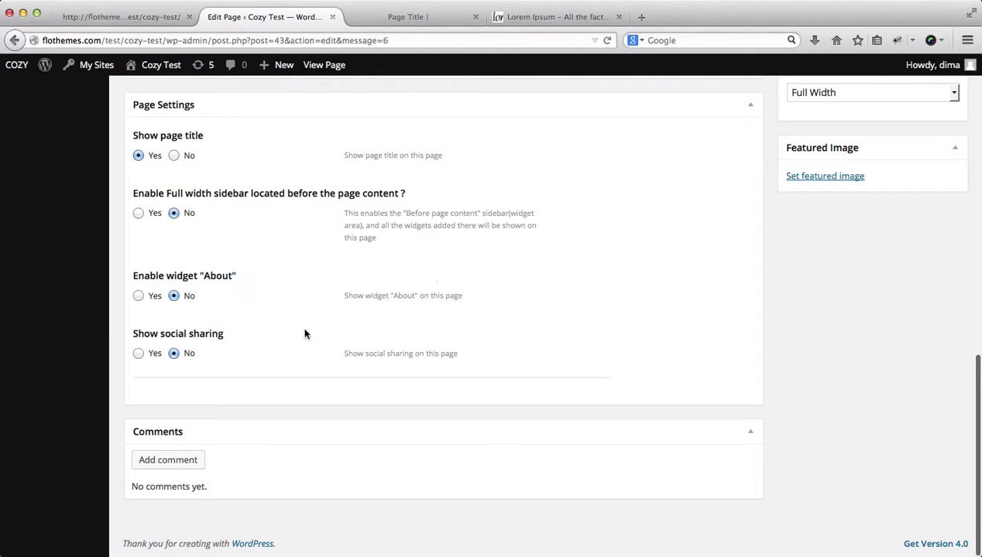
{"action": "scroll", "coordinate": [323, 281], "scroll_direction": "up", "scroll_amount": 3}
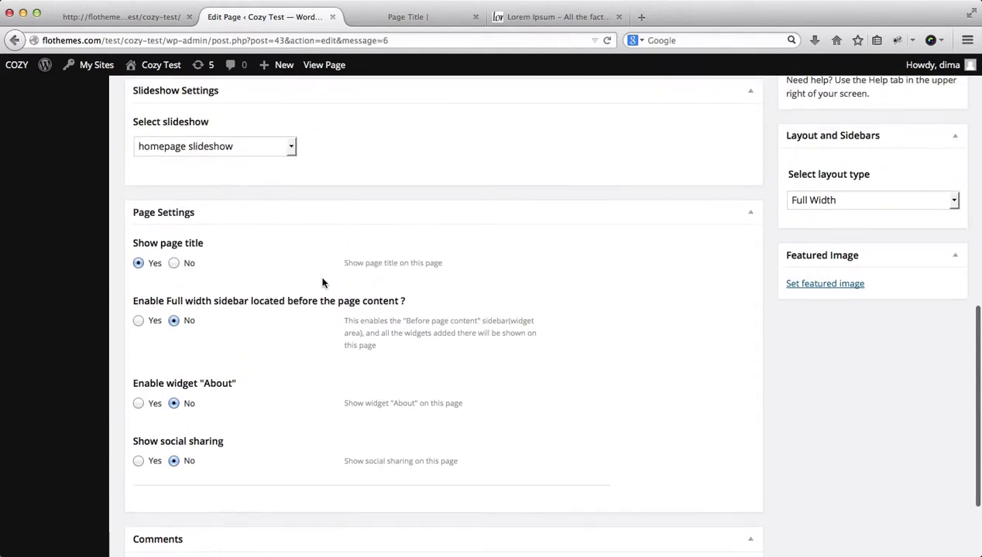
{"action": "scroll", "coordinate": [324, 281], "scroll_direction": "up", "scroll_amount": 3}
{"action": "scroll", "coordinate": [593, 326], "scroll_direction": "up", "scroll_amount": 4}
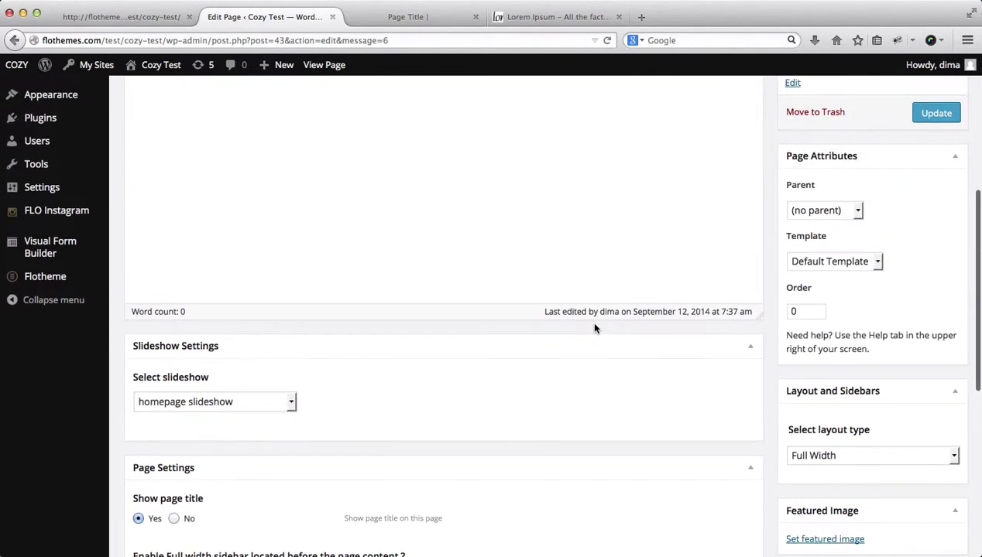
{"action": "scroll", "coordinate": [594, 326], "scroll_direction": "up", "scroll_amount": 5}
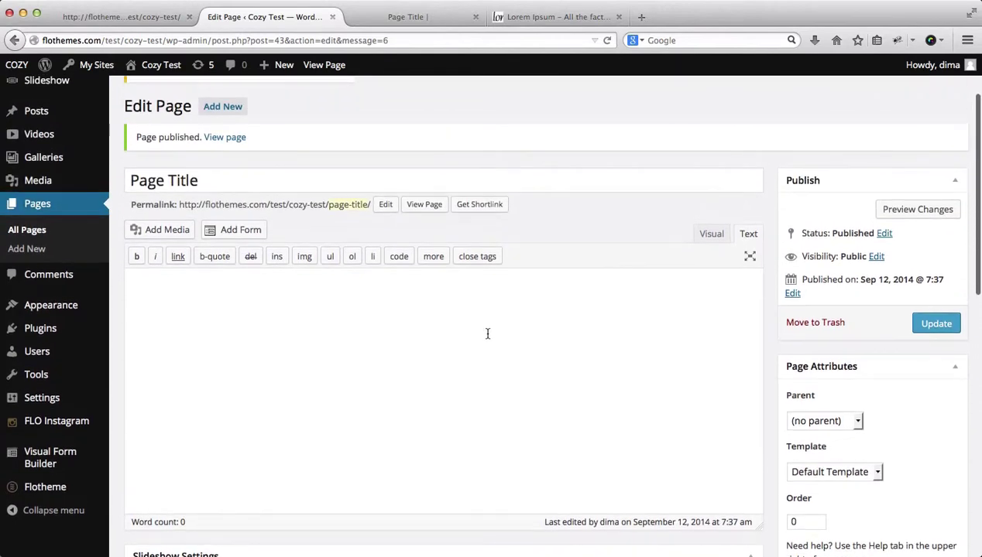
- Copy the "What is Lorem Ipsum?" paragraph from the open lipsum.com page and paste it into the page's content
{"action": "left_click", "coordinate": [522, 11]}
{"action": "triple_click", "coordinate": [360, 374]}
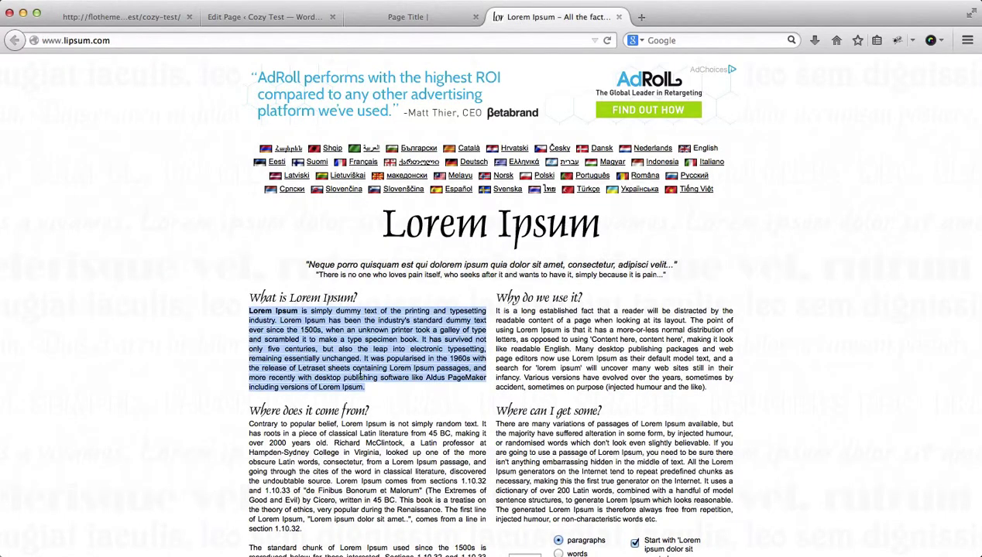
{"action": "key", "text": "super+c"}
{"action": "key", "text": "super+2"}
{"action": "left_click", "coordinate": [262, 349]}
{"action": "key", "text": "super+v"}
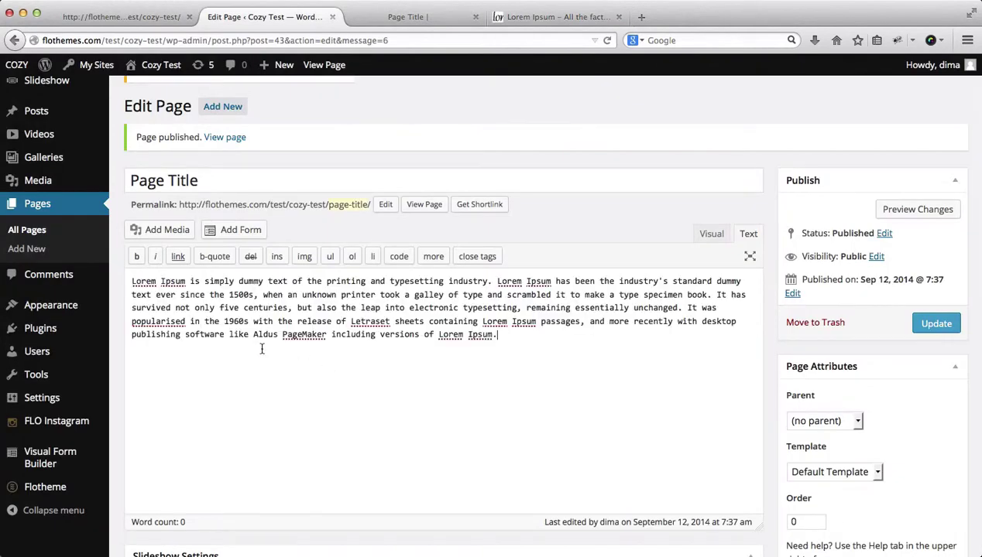
- Insert the image bens_02.jpg from the media library below the pasted paragraph
{"action": "left_click", "coordinate": [158, 229]}
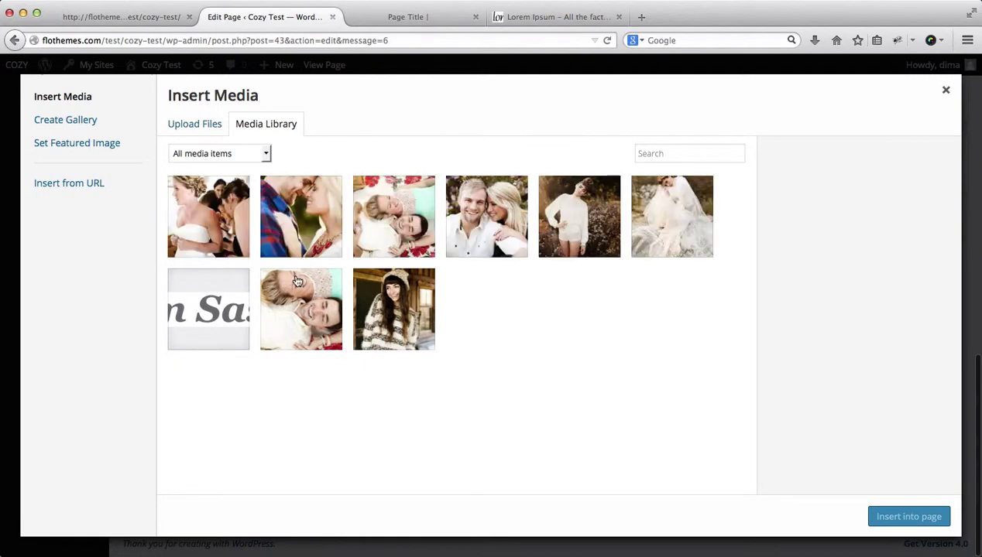
{"action": "left_click", "coordinate": [316, 317]}
{"action": "left_click", "coordinate": [932, 524]}
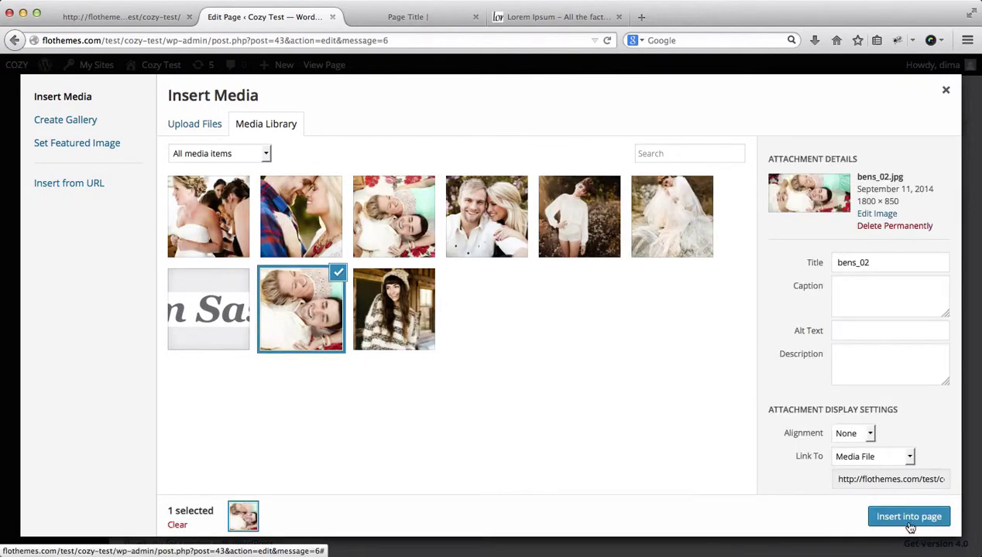
{"action": "scroll", "coordinate": [490, 372], "scroll_direction": "up", "scroll_amount": 3}
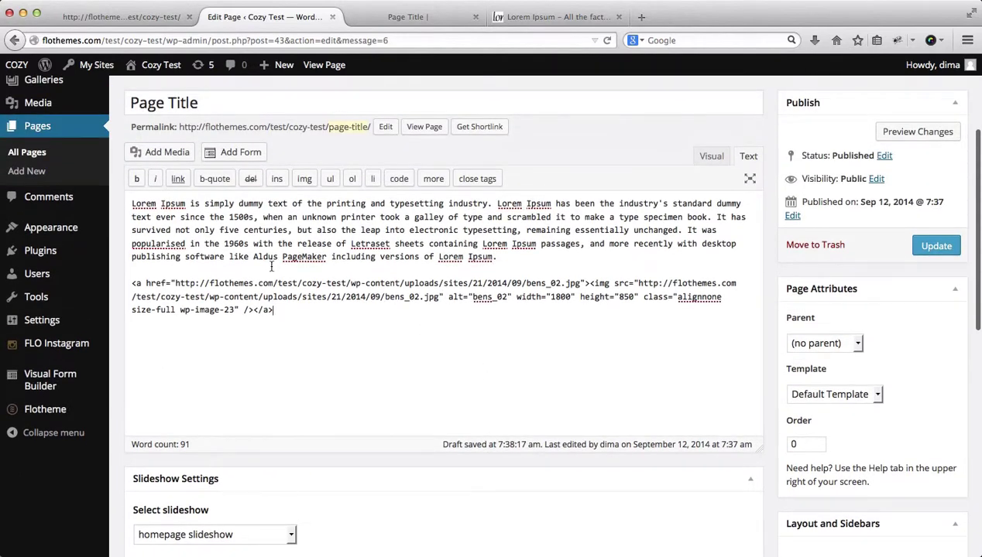
- Check the text and image in visual mode, return to text mode and update the page
{"action": "left_click", "coordinate": [704, 158]}
{"action": "scroll", "coordinate": [489, 298], "scroll_direction": "down", "scroll_amount": 5}
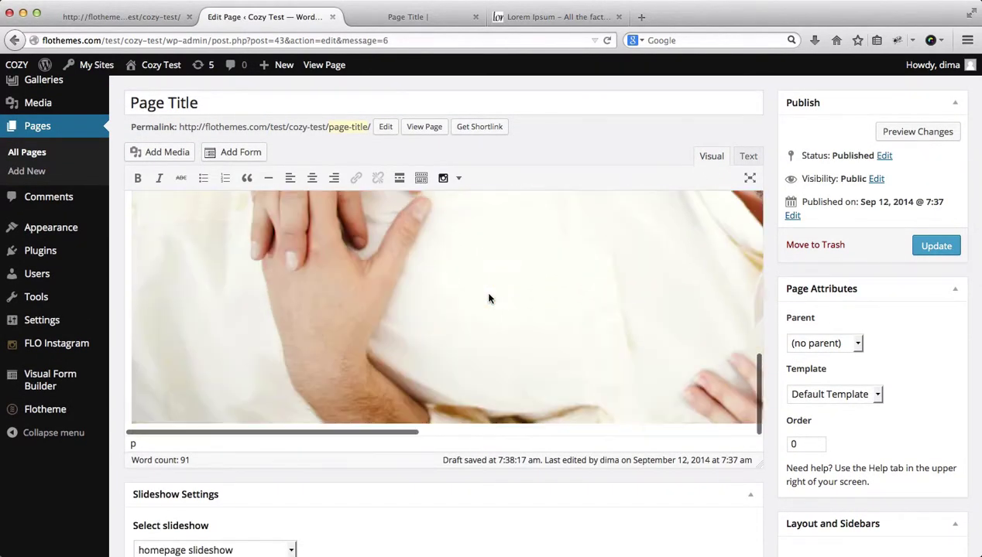
{"action": "scroll", "coordinate": [488, 298], "scroll_direction": "up", "scroll_amount": 5}
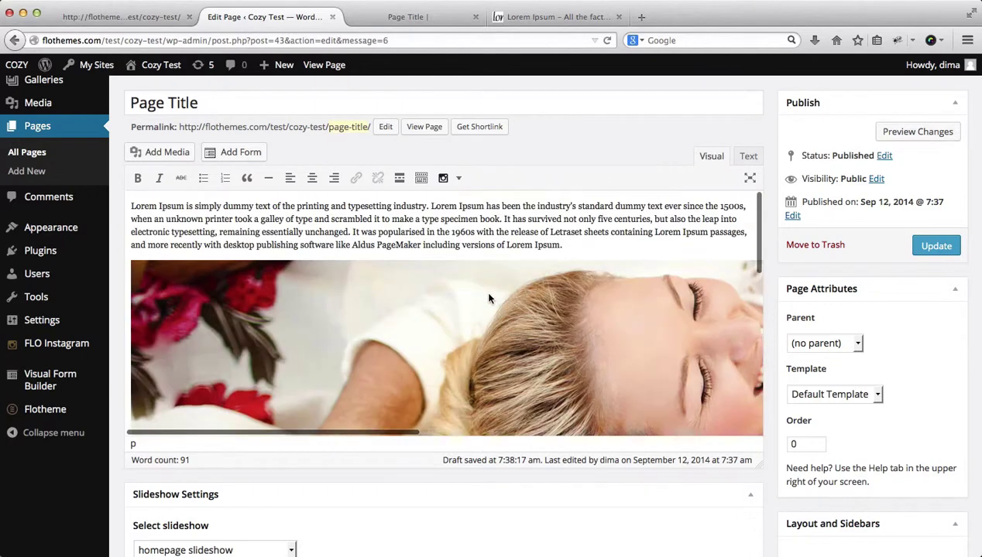
{"action": "left_click", "coordinate": [745, 160]}
{"action": "left_click", "coordinate": [932, 246]}
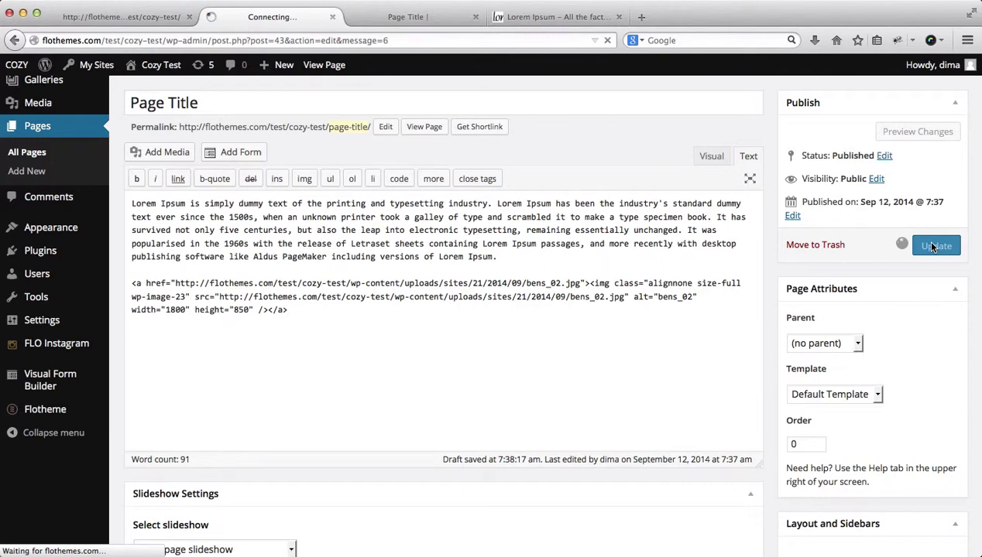
- Reload the live page and examine its slideshow, title, paragraph and image
{"action": "key", "text": "ctrl+Tab"}
{"action": "key", "text": "super+r"}
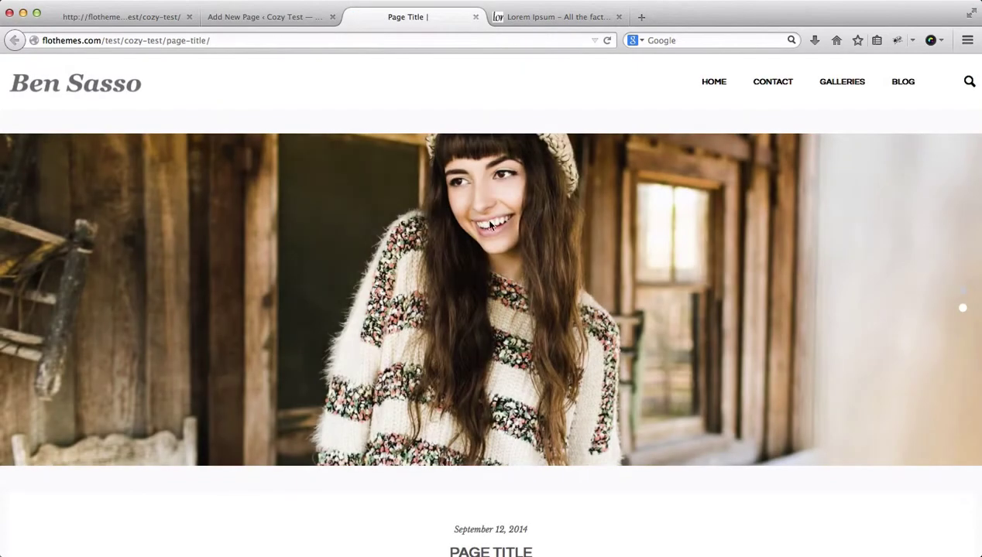
{"action": "scroll", "coordinate": [346, 232], "scroll_direction": "down", "scroll_amount": 5}
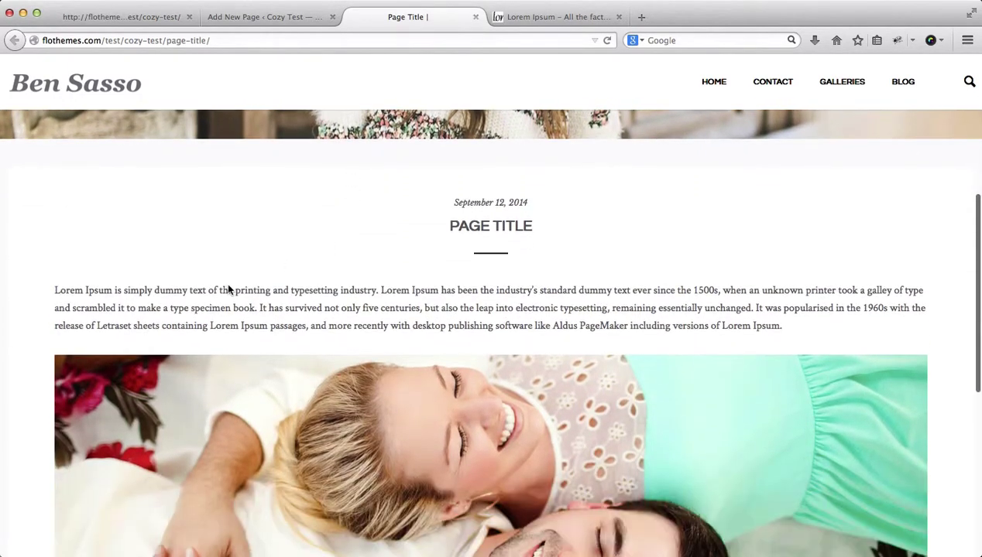
{"action": "triple_click", "coordinate": [225, 285]}
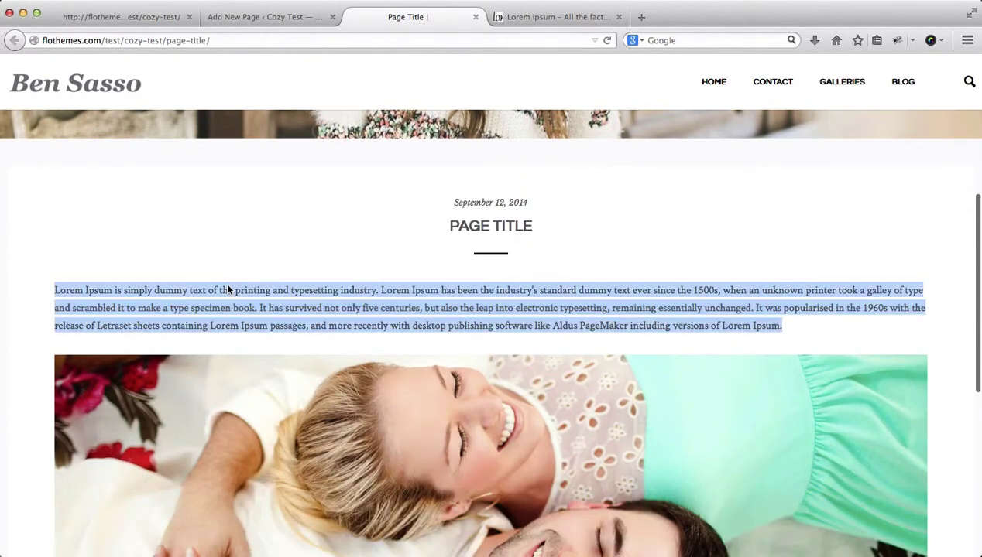
{"action": "scroll", "coordinate": [225, 285], "scroll_direction": "down", "scroll_amount": 5}
{"action": "scroll", "coordinate": [324, 289], "scroll_direction": "down", "scroll_amount": 5}
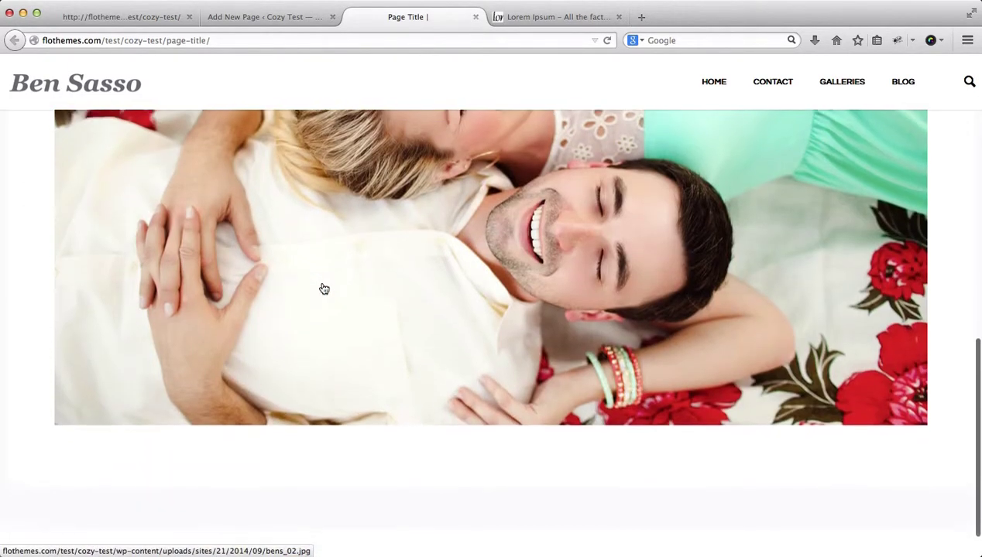
{"action": "scroll", "coordinate": [324, 289], "scroll_direction": "up", "scroll_amount": 5}
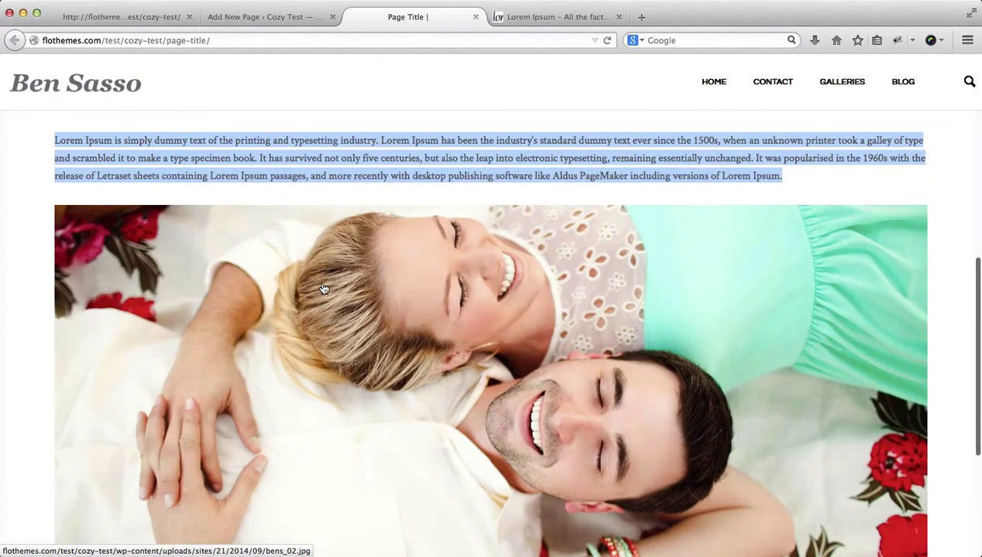
{"action": "scroll", "coordinate": [189, 251], "scroll_direction": "up", "scroll_amount": 5}
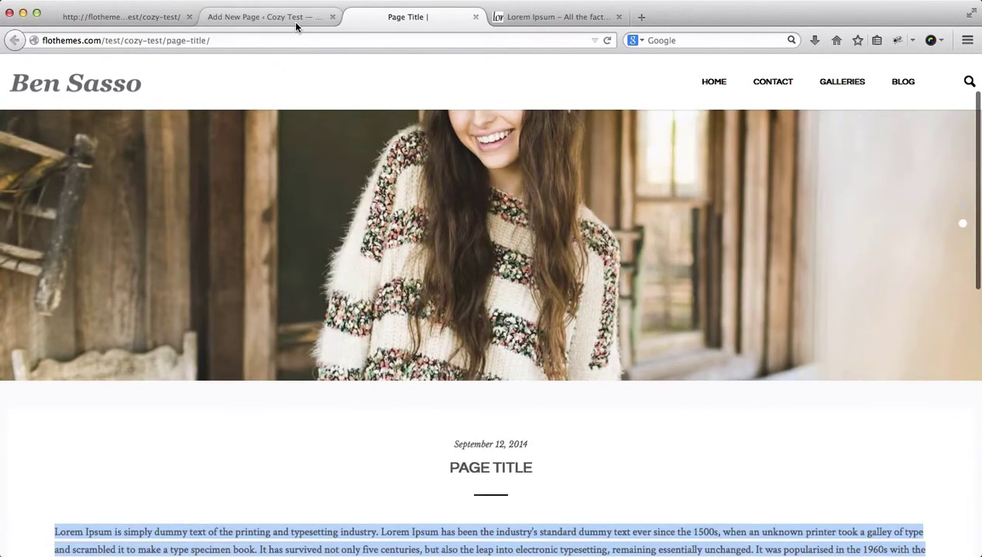
- Switch back from the live page to its editing screen
{"action": "left_click", "coordinate": [257, 21]}
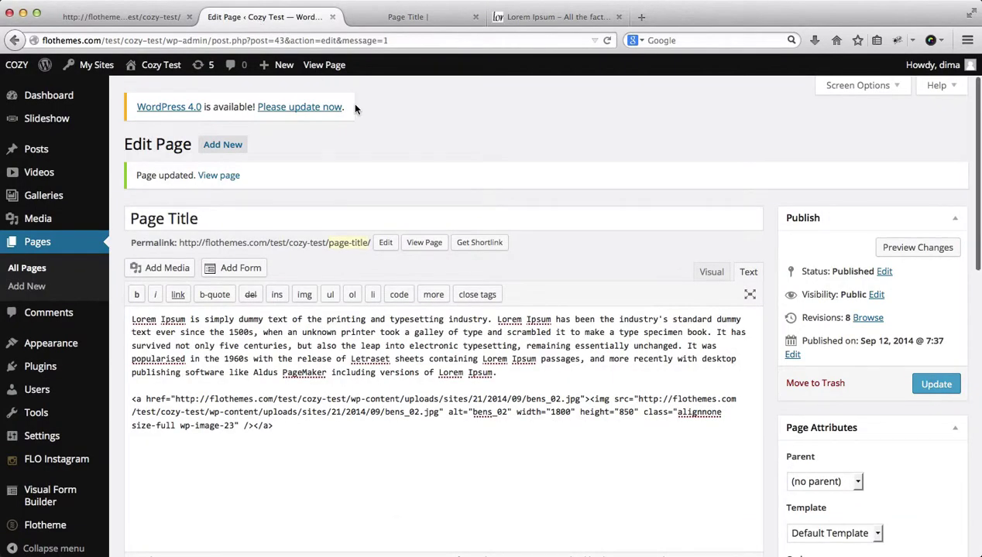
{"action": "scroll", "coordinate": [354, 109], "scroll_direction": "down", "scroll_amount": 2}
{"action": "scroll", "coordinate": [355, 109], "scroll_direction": "up", "scroll_amount": 2}
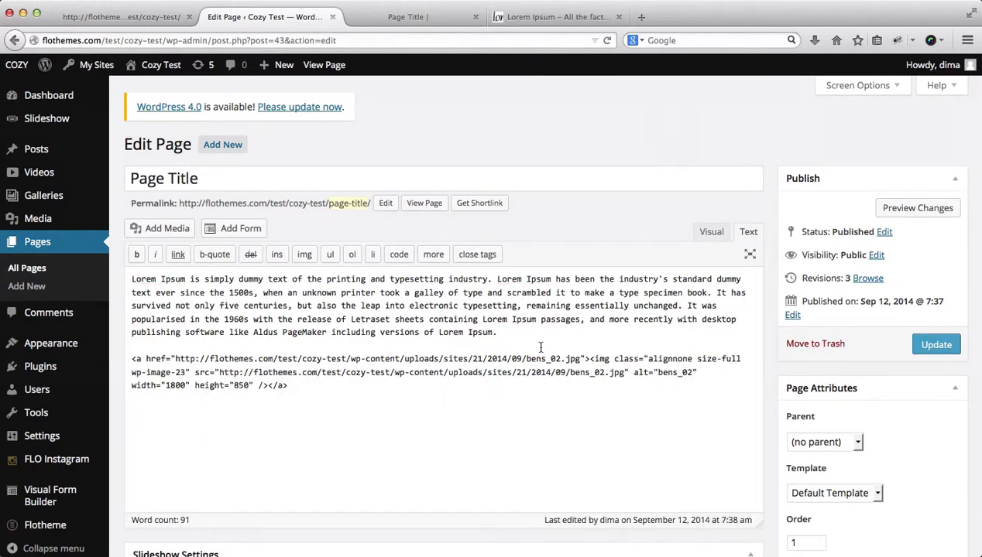
- Delete all text and image code from the page content and reset the slideshow choice to Select
{"action": "scroll", "coordinate": [542, 345], "scroll_direction": "down", "scroll_amount": 4}
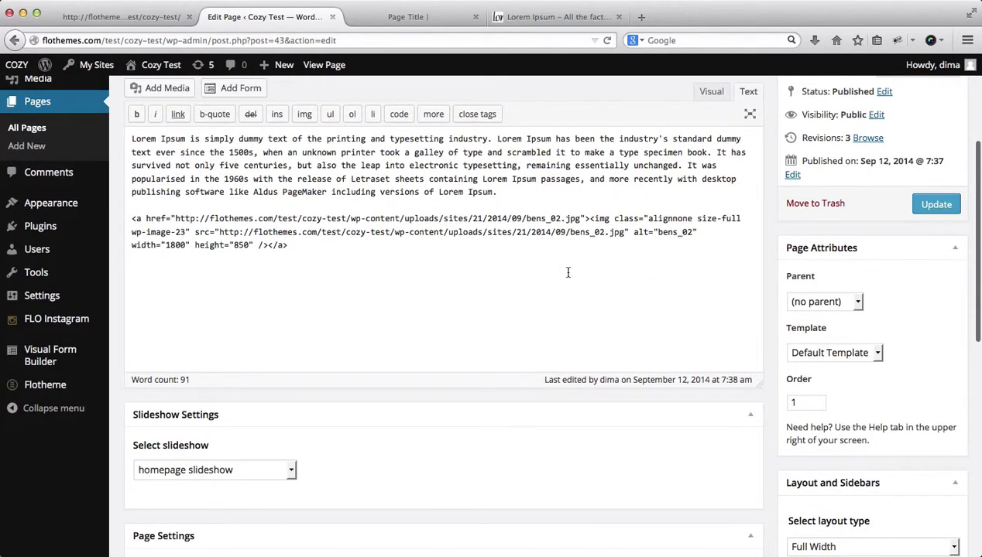
{"action": "key", "text": "shift+Up"}
{"action": "key", "text": "shift+Up"}
{"action": "key", "text": "shift+Up"}
{"action": "key", "text": "shift+Up"}
{"action": "key", "text": "shift+Up"}
{"action": "key", "text": "shift+Up"}
{"action": "key", "text": "shift+Up"}
{"action": "key", "text": "shift+Up"}
{"action": "key", "text": "BackSpace"}
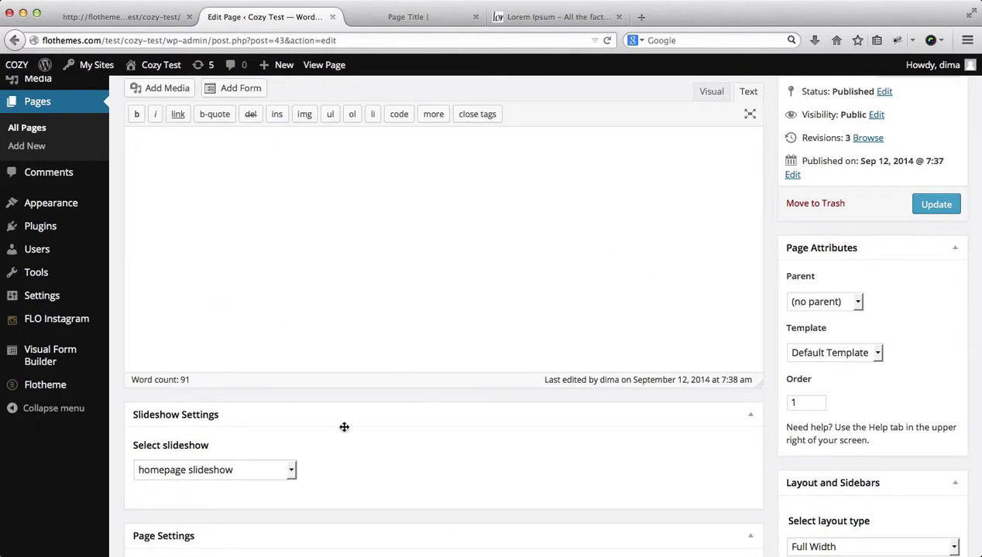
{"action": "left_click", "coordinate": [206, 469]}
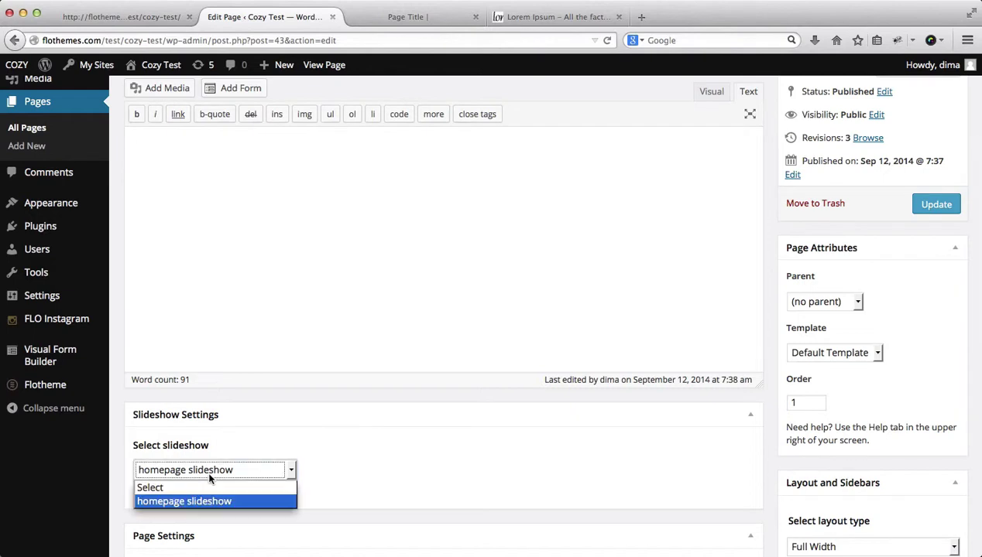
{"action": "left_click", "coordinate": [169, 489]}
- Set the page template to Blog Posts and update the page
{"action": "left_click", "coordinate": [849, 353]}
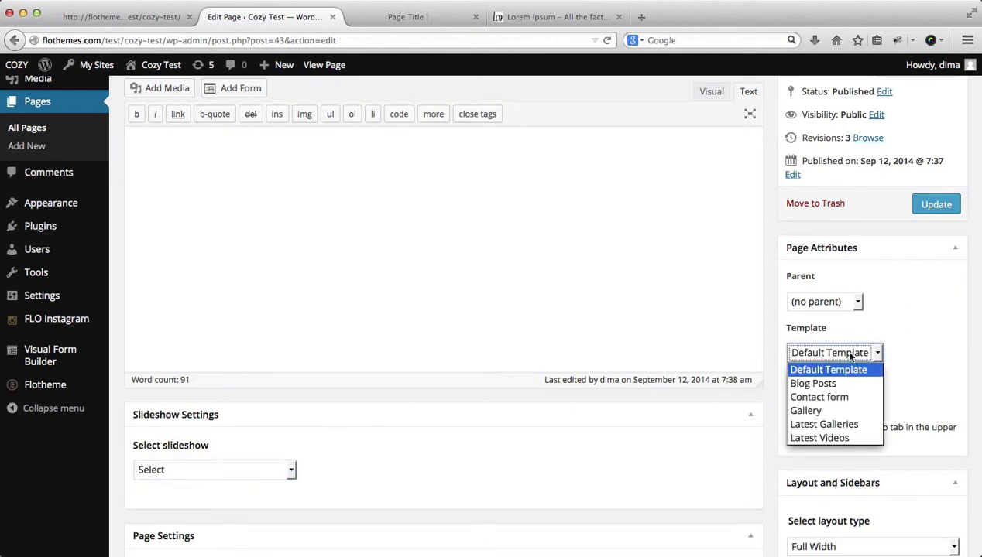
{"action": "left_click", "coordinate": [815, 382]}
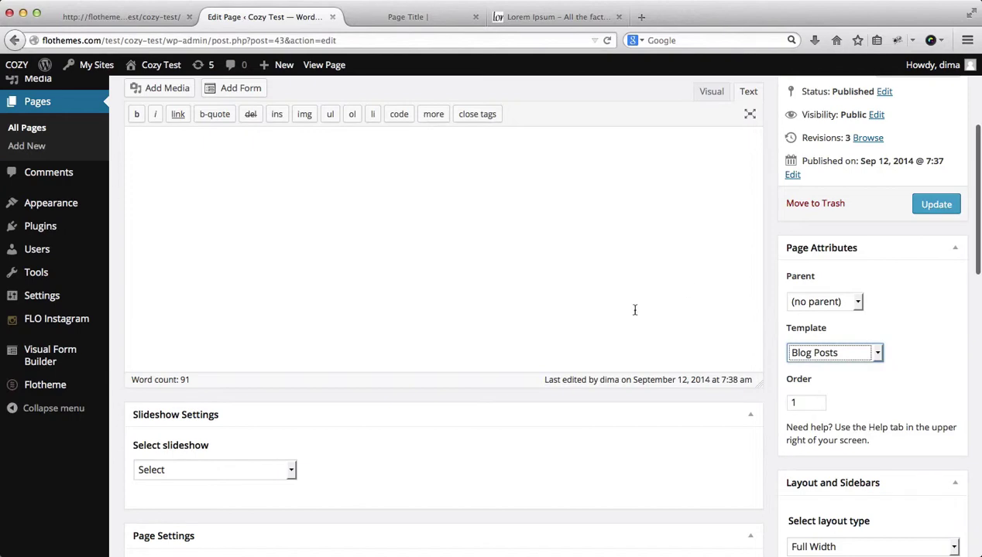
{"action": "left_click", "coordinate": [683, 287]}
{"action": "scroll", "coordinate": [829, 269], "scroll_direction": "down", "scroll_amount": 1}
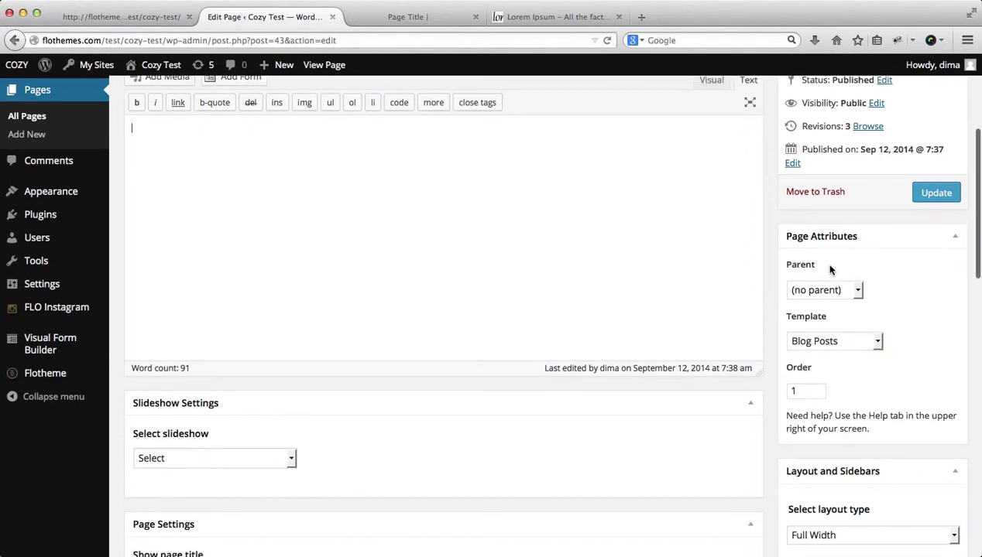
{"action": "scroll", "coordinate": [829, 269], "scroll_direction": "down", "scroll_amount": 5}
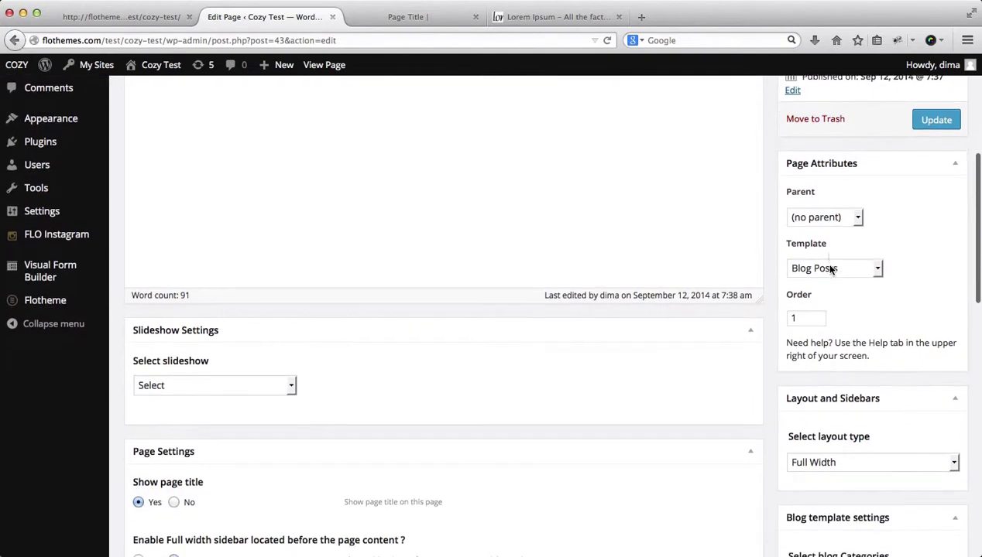
{"action": "scroll", "coordinate": [829, 269], "scroll_direction": "up", "scroll_amount": 7}
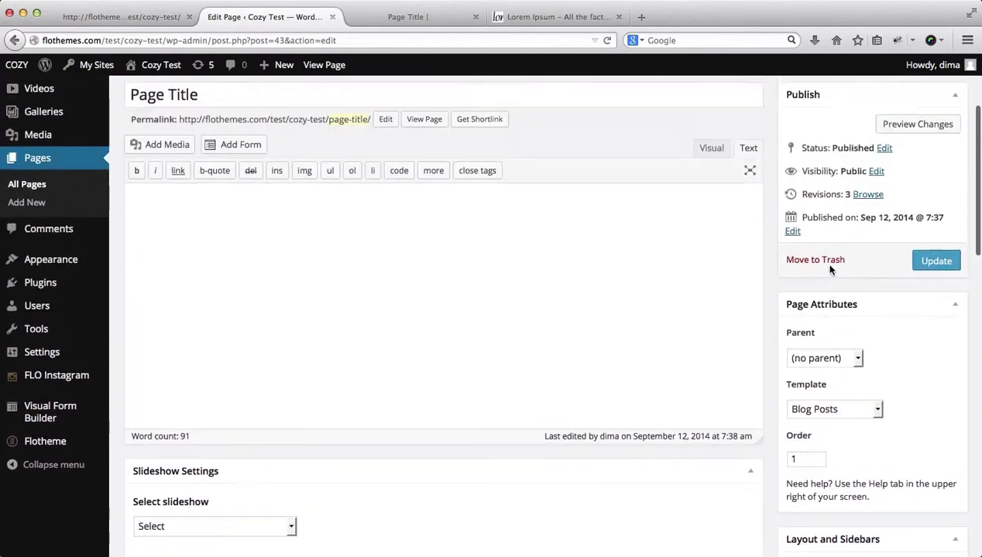
{"action": "left_click", "coordinate": [934, 278]}
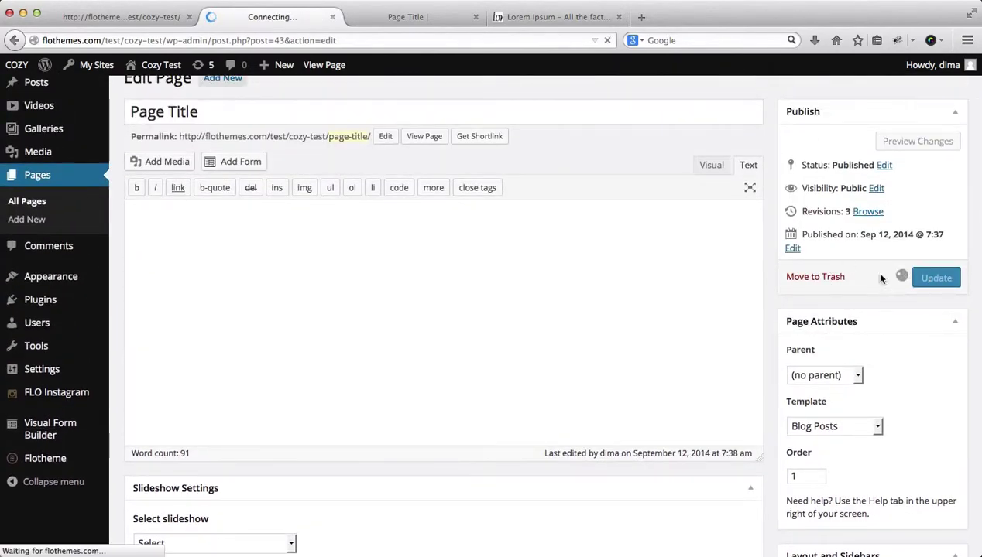
- Examine the blog template settings and the available layout types, leaving the layout at Full Width
{"action": "scroll", "coordinate": [728, 301], "scroll_direction": "down", "scroll_amount": 1}
{"action": "scroll", "coordinate": [728, 302], "scroll_direction": "down", "scroll_amount": 5}
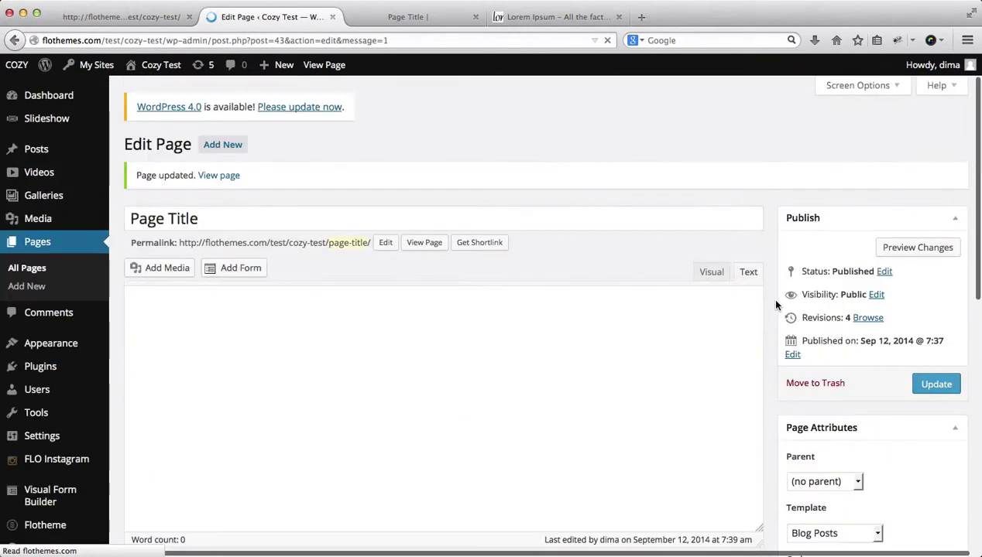
{"action": "scroll", "coordinate": [768, 297], "scroll_direction": "down", "scroll_amount": 7}
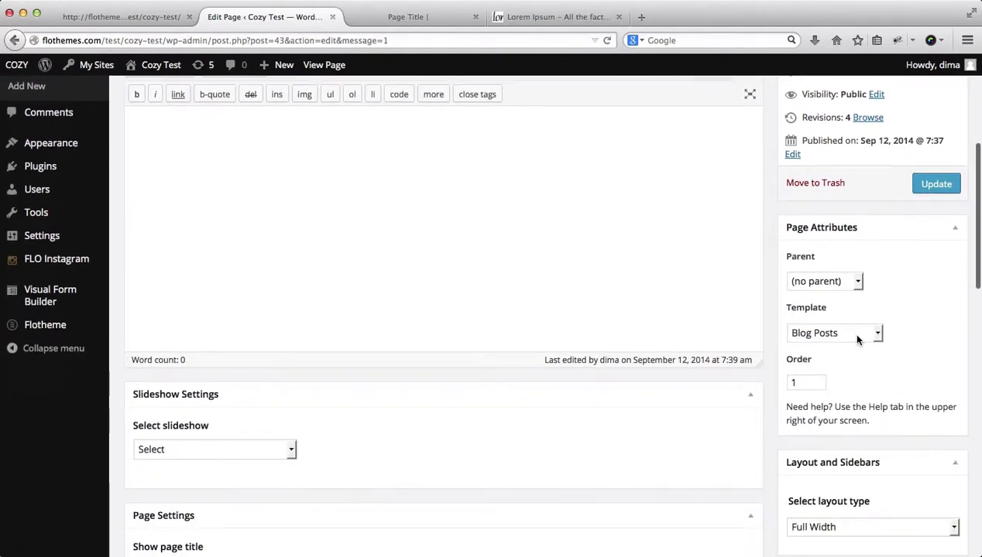
{"action": "scroll", "coordinate": [855, 339], "scroll_direction": "down", "scroll_amount": 4}
{"action": "scroll", "coordinate": [855, 374], "scroll_direction": "down", "scroll_amount": 2}
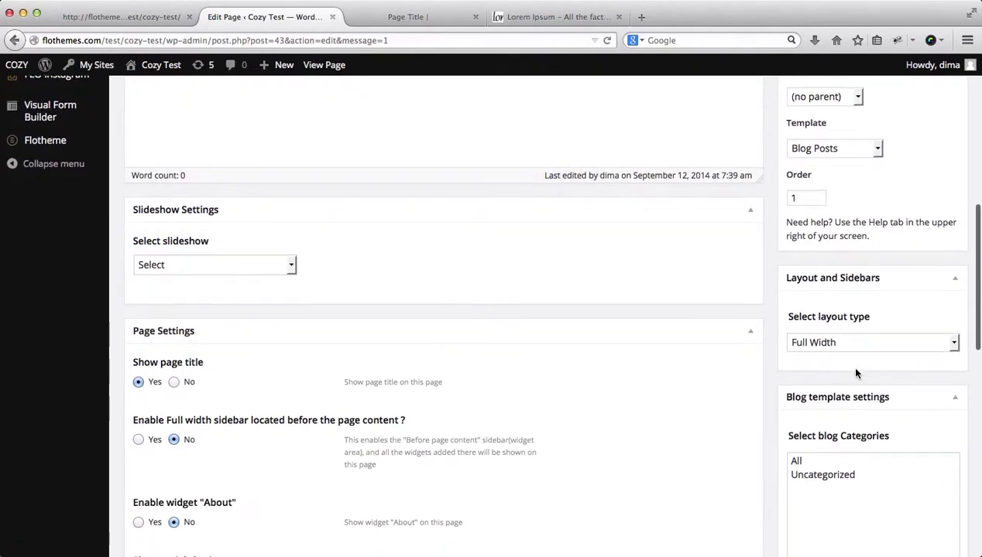
{"action": "scroll", "coordinate": [882, 333], "scroll_direction": "down", "scroll_amount": 4}
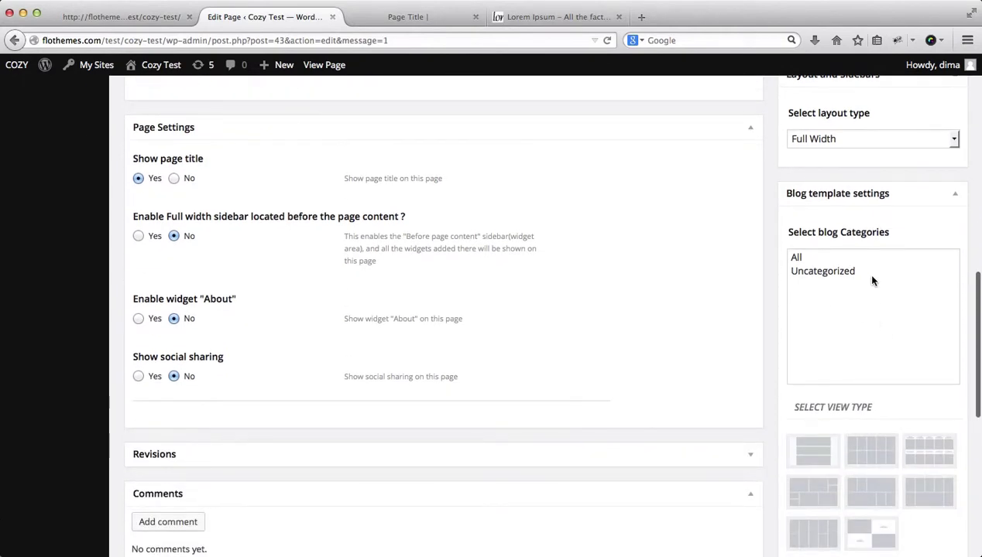
{"action": "left_click", "coordinate": [833, 143]}
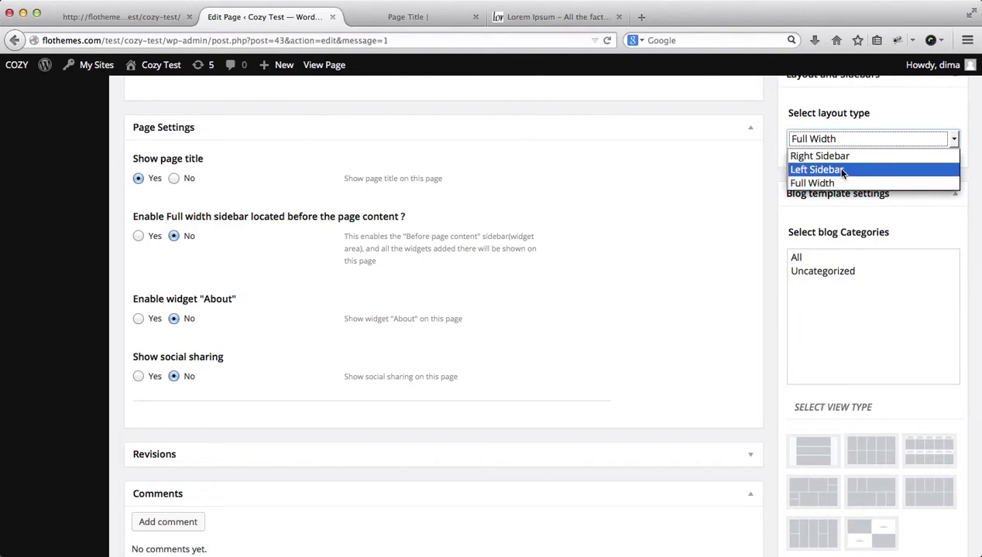
{"action": "left_click", "coordinate": [865, 303]}
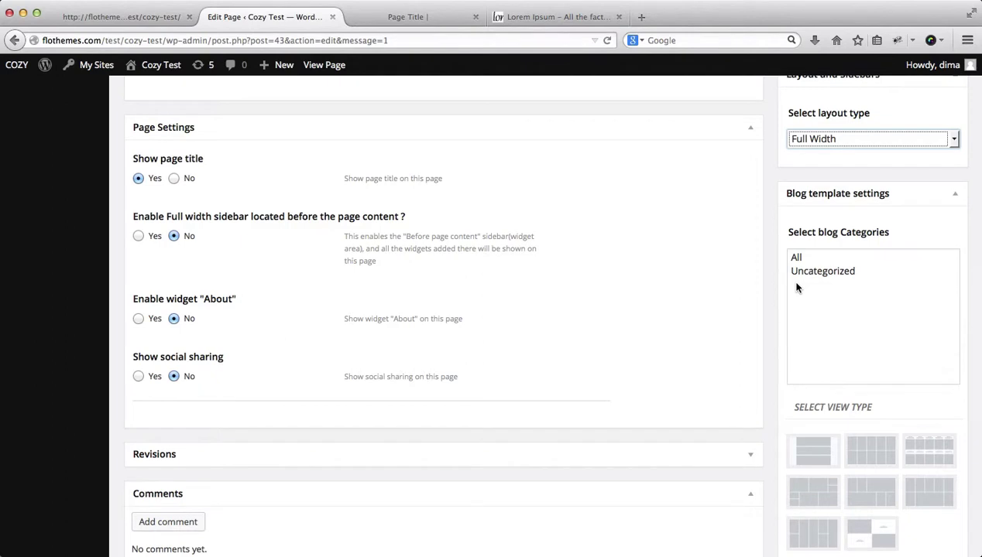
- Select Uncategorized as the blog category for the template
{"action": "scroll", "coordinate": [795, 288], "scroll_direction": "up", "scroll_amount": 1}
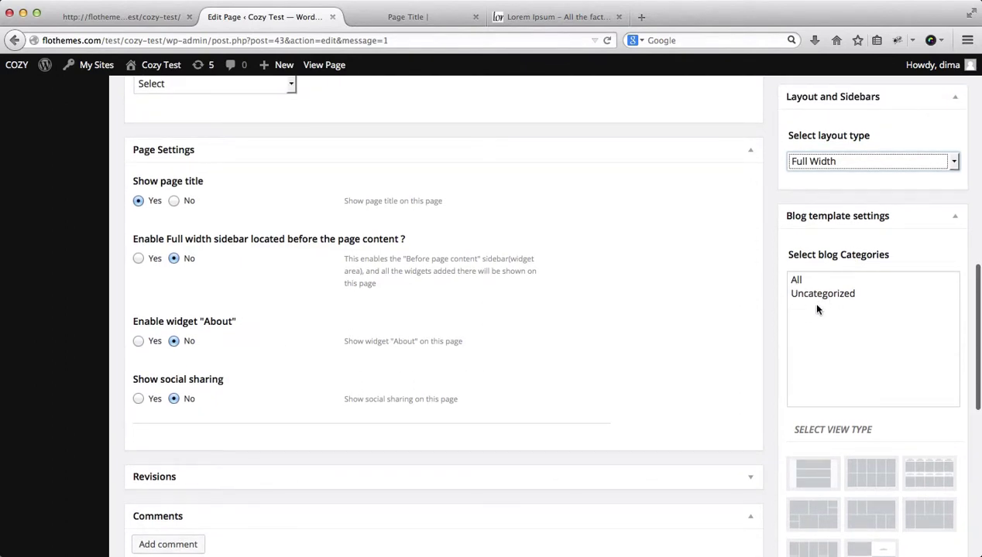
{"action": "left_click", "coordinate": [821, 298]}
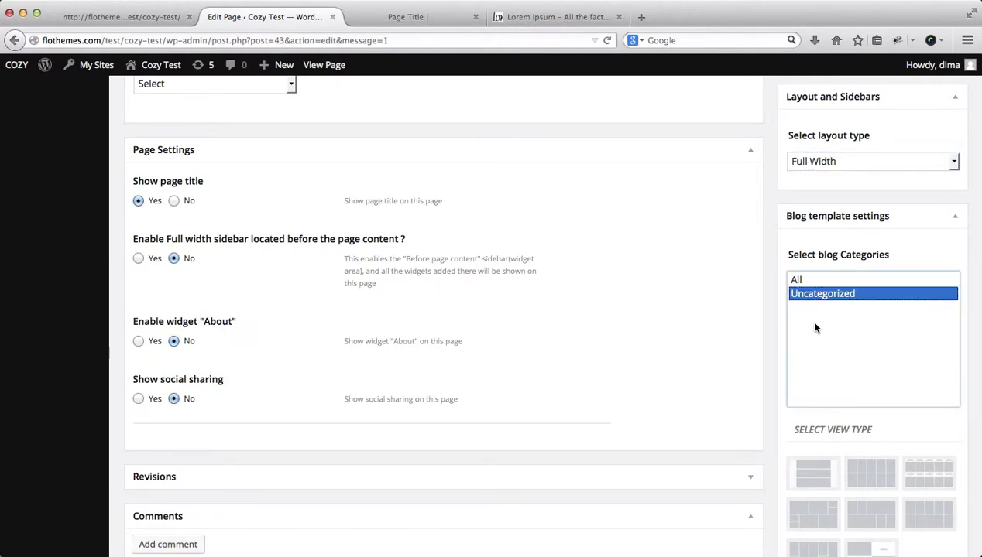
{"action": "scroll", "coordinate": [814, 328], "scroll_direction": "down", "scroll_amount": 2}
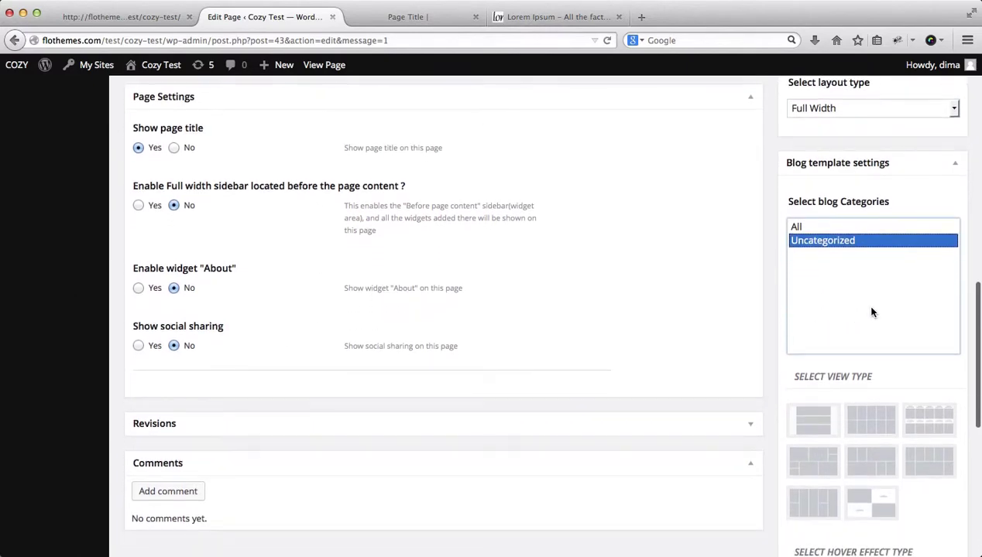
- Examine the blog template's view types, hover effect types, posts-per-page field and pagination choices without changing them
{"action": "scroll", "coordinate": [849, 279], "scroll_direction": "up", "scroll_amount": 10}
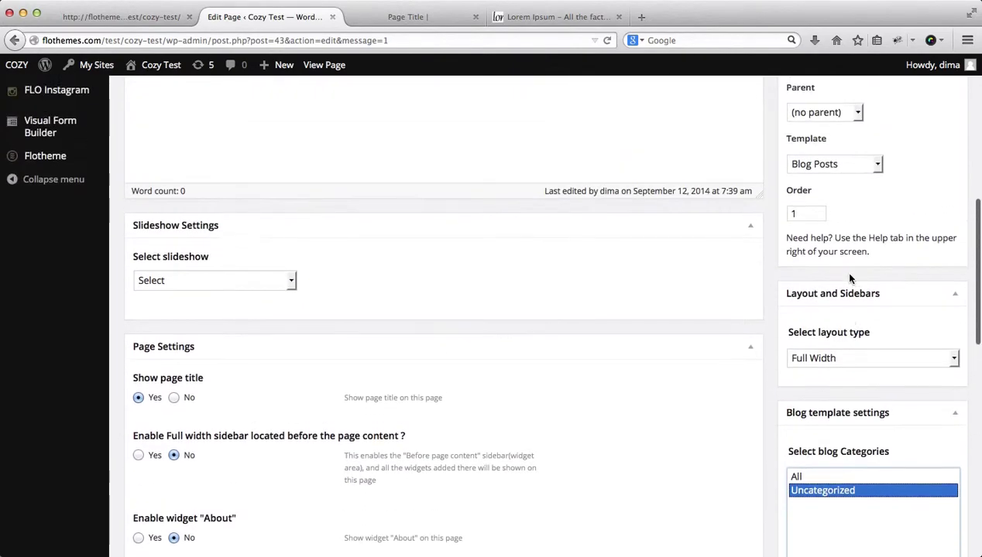
{"action": "scroll", "coordinate": [849, 279], "scroll_direction": "down", "scroll_amount": 1}
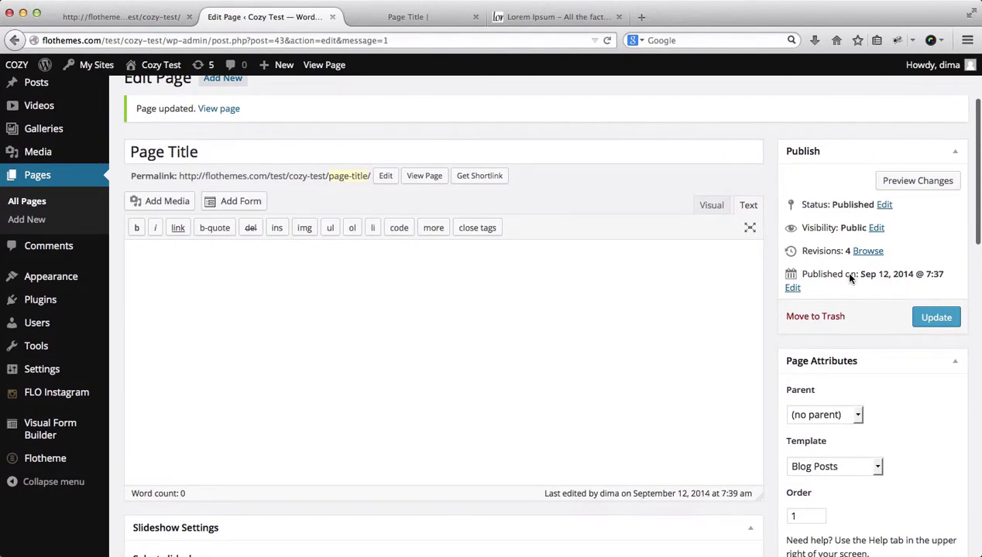
{"action": "scroll", "coordinate": [513, 362], "scroll_direction": "down", "scroll_amount": 15}
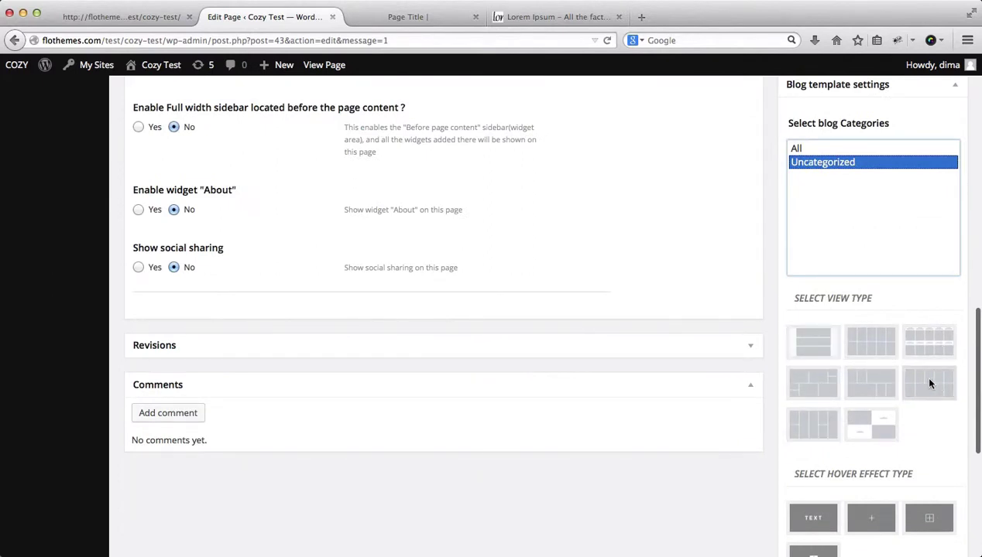
{"action": "scroll", "coordinate": [922, 368], "scroll_direction": "down", "scroll_amount": 4}
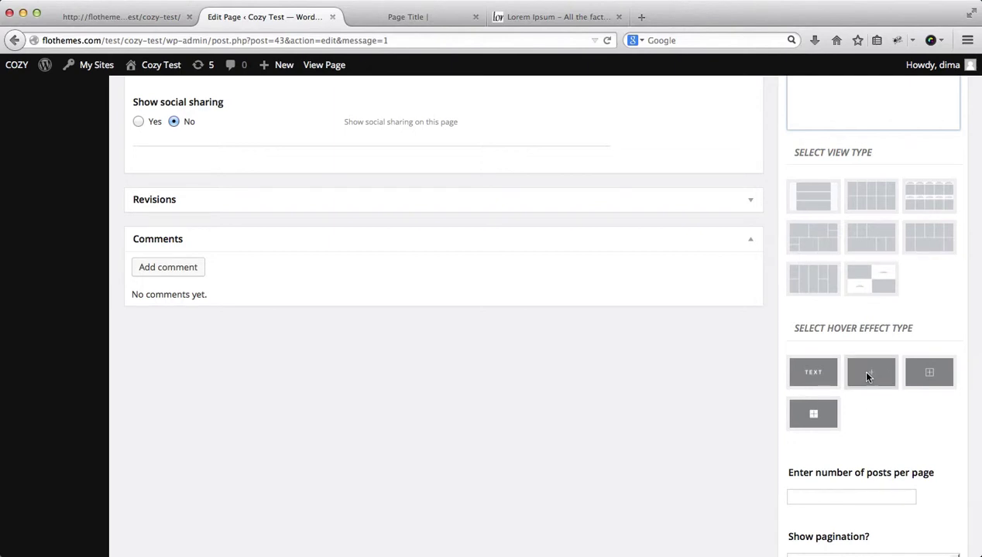
{"action": "scroll", "coordinate": [805, 408], "scroll_direction": "down", "scroll_amount": 2}
{"action": "left_click", "coordinate": [809, 412]}
{"action": "scroll", "coordinate": [874, 372], "scroll_direction": "down", "scroll_amount": 2}
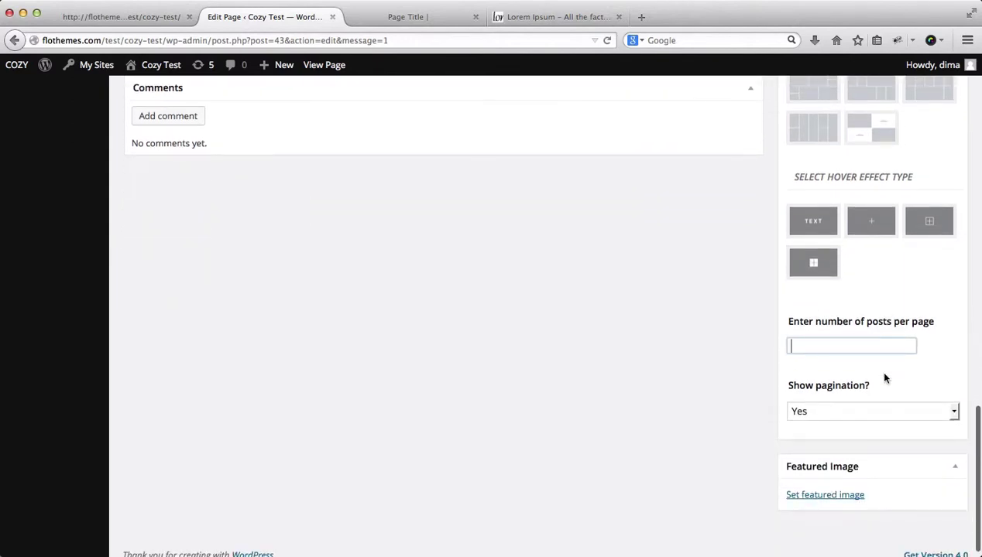
{"action": "left_click", "coordinate": [824, 416]}
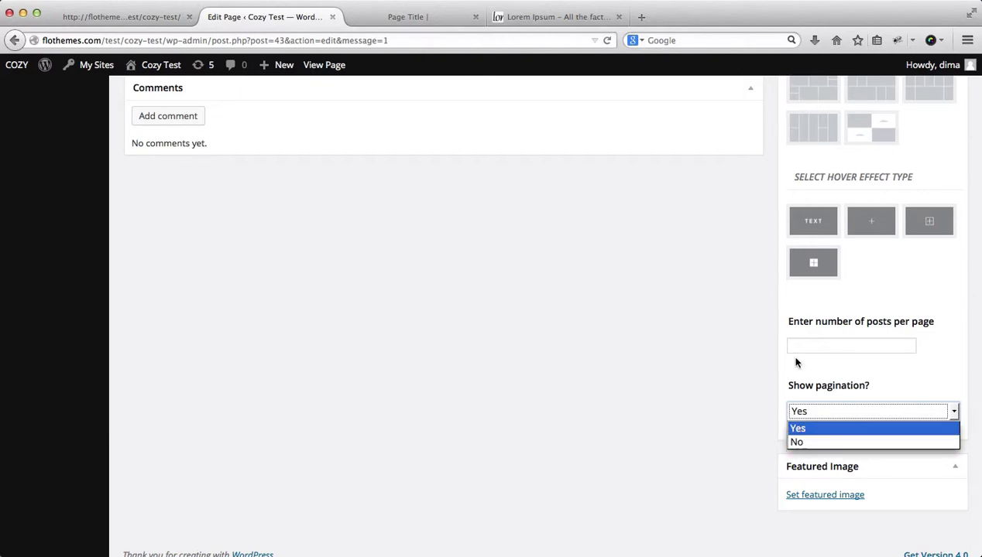
{"action": "left_click", "coordinate": [695, 388]}
{"action": "scroll", "coordinate": [694, 387], "scroll_direction": "up", "scroll_amount": 10}
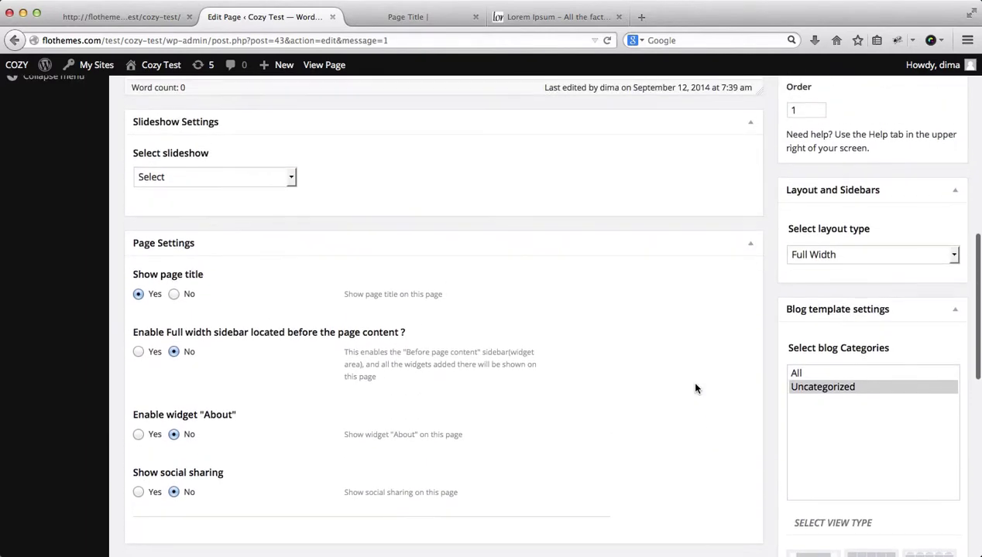
- Review the slideshow choices and the page settings for title, full width sidebar, About widget and social sharing
{"action": "scroll", "coordinate": [695, 388], "scroll_direction": "up", "scroll_amount": 1}
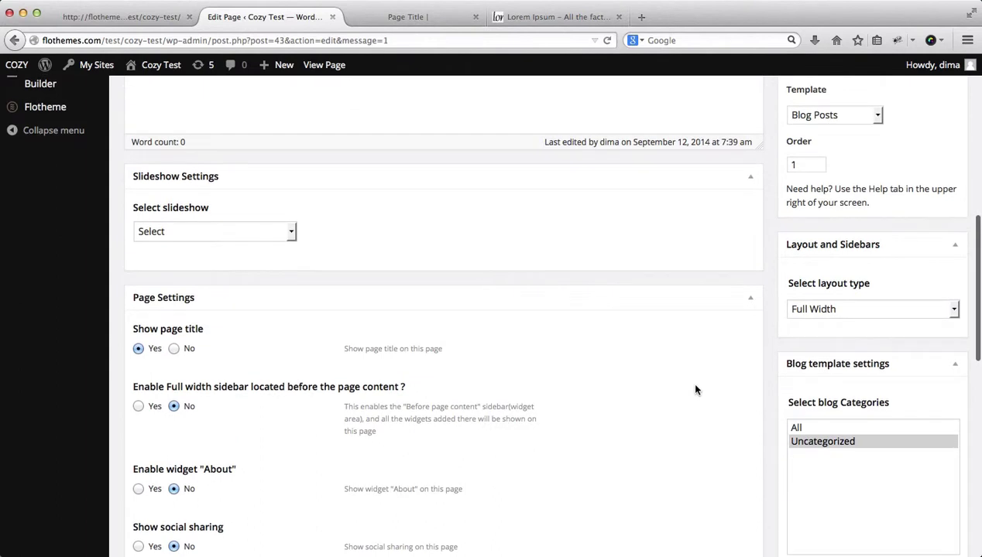
{"action": "scroll", "coordinate": [501, 409], "scroll_direction": "down", "scroll_amount": 1}
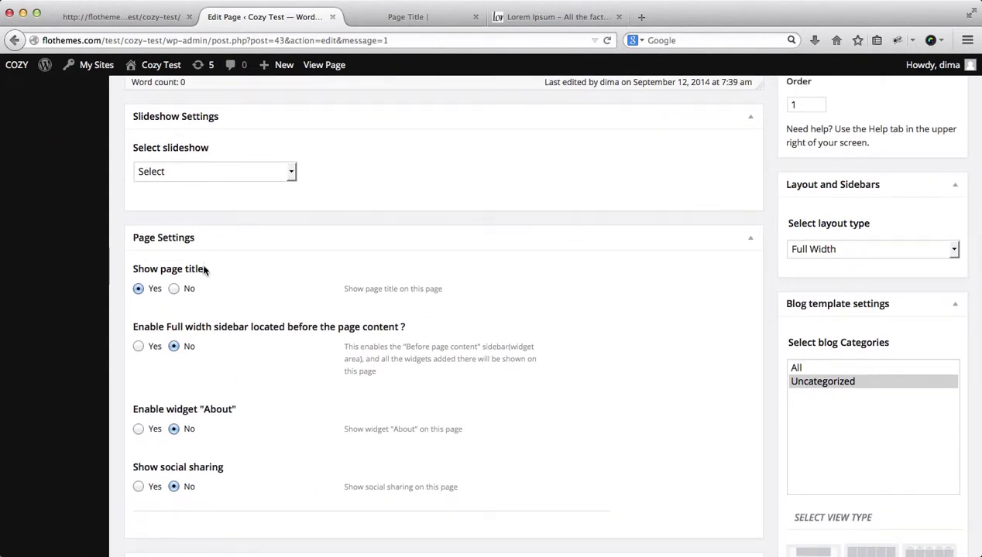
{"action": "left_click", "coordinate": [265, 172]}
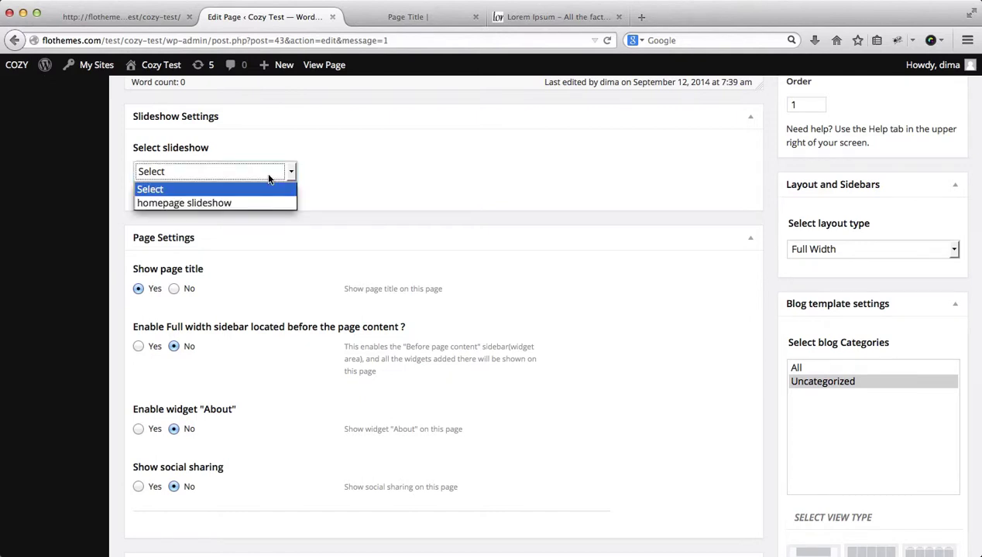
{"action": "left_click", "coordinate": [268, 179]}
{"action": "left_click", "coordinate": [262, 172]}
{"action": "left_click", "coordinate": [263, 178]}
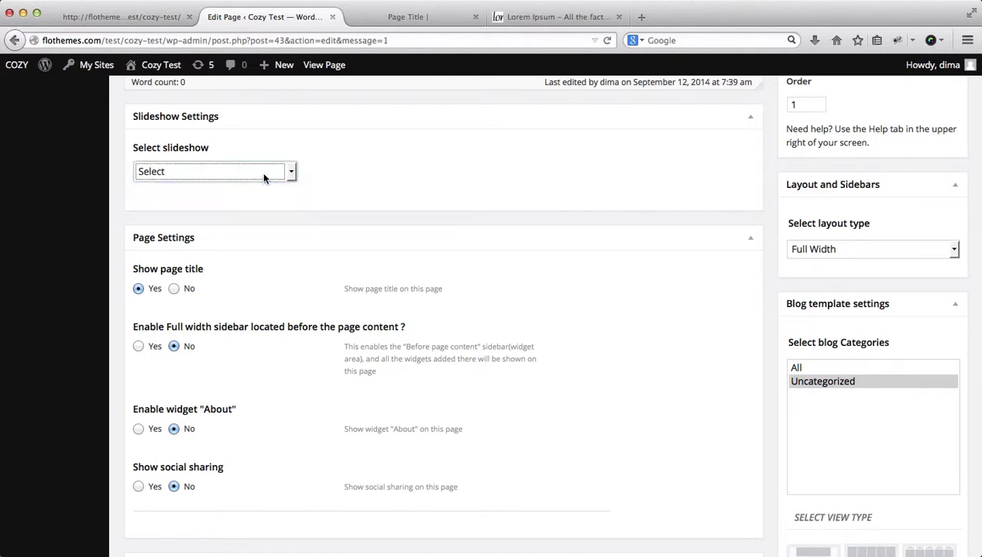
{"action": "scroll", "coordinate": [244, 300], "scroll_direction": "down", "scroll_amount": 2}
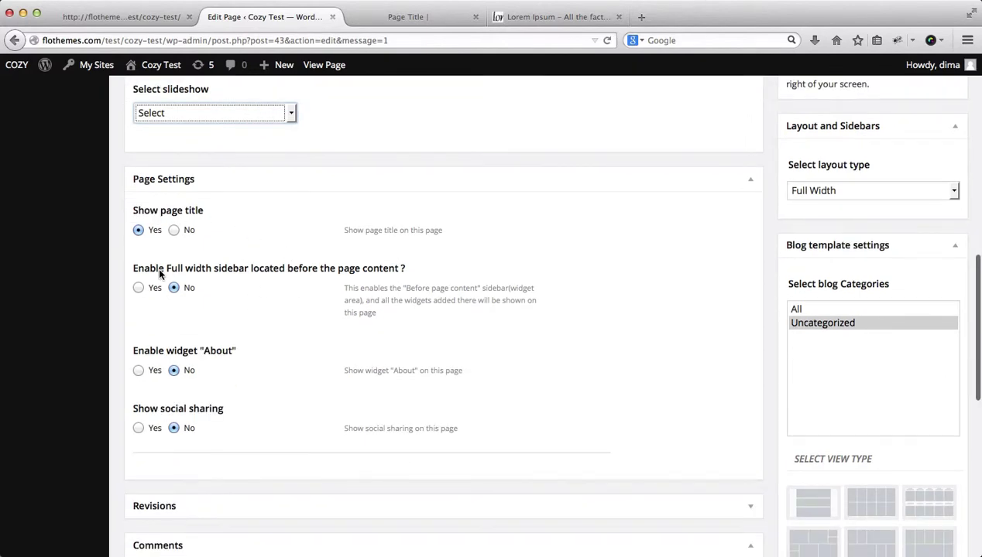
{"action": "scroll", "coordinate": [159, 271], "scroll_direction": "down", "scroll_amount": 2}
{"action": "scroll", "coordinate": [237, 317], "scroll_direction": "down", "scroll_amount": 5}
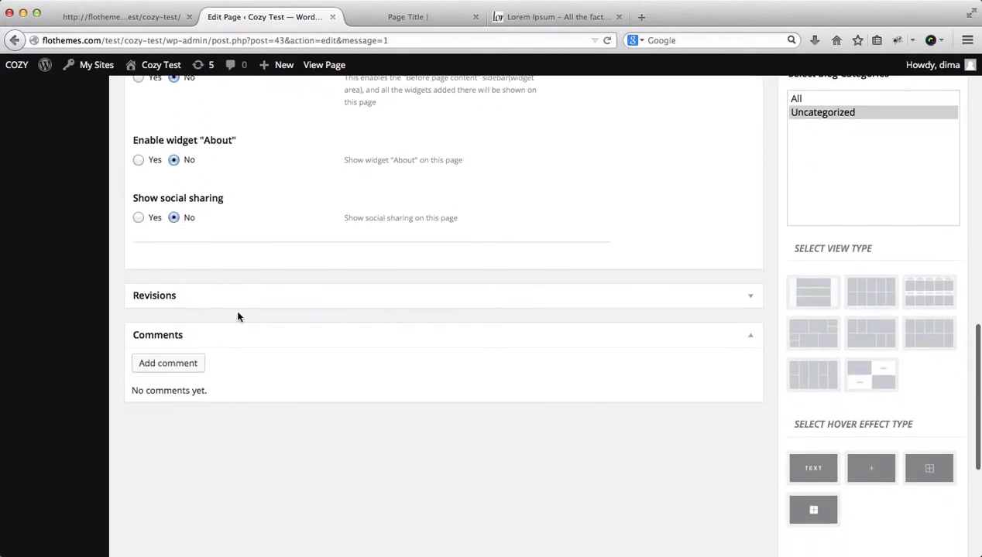
- Change the page template from Blog Posts to Contact form and update the page
{"action": "scroll", "coordinate": [238, 316], "scroll_direction": "up", "scroll_amount": 15}
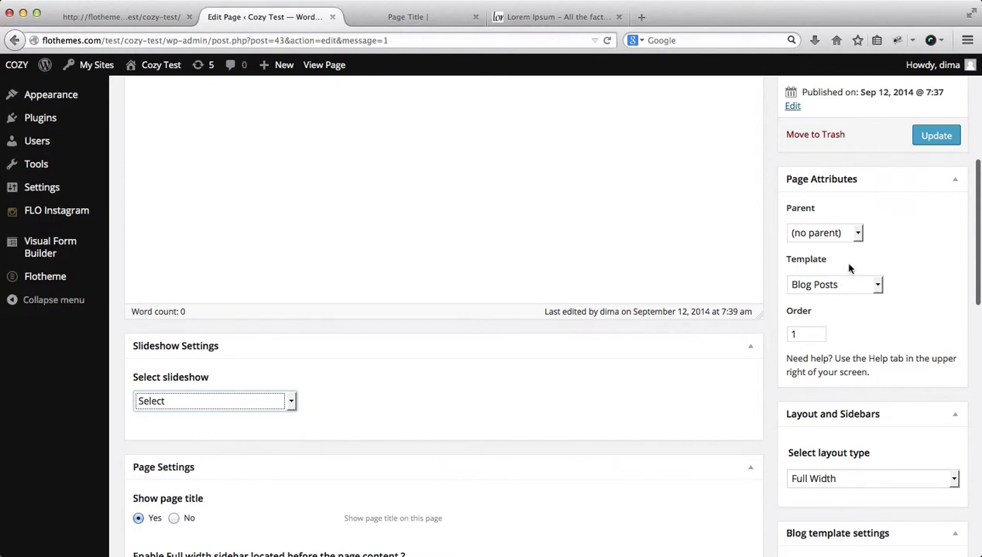
{"action": "left_click", "coordinate": [843, 282]}
{"action": "key", "text": "Escape"}
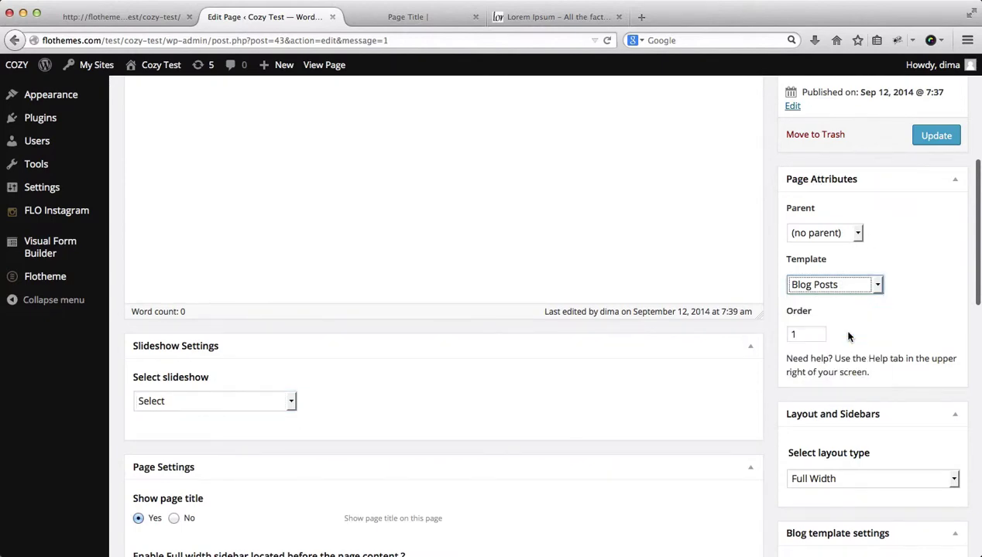
{"action": "scroll", "coordinate": [937, 322], "scroll_direction": "down", "scroll_amount": 5}
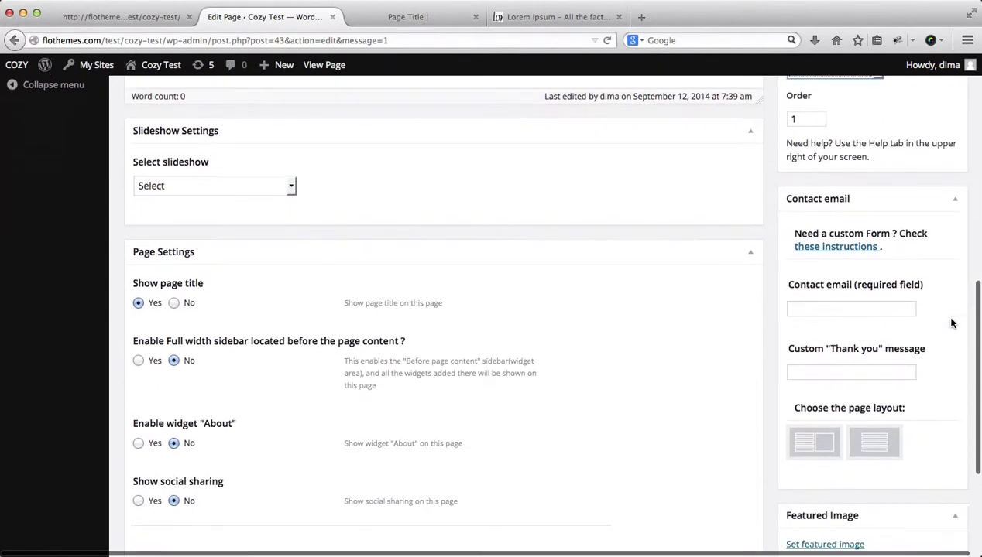
{"action": "scroll", "coordinate": [950, 321], "scroll_direction": "up", "scroll_amount": 10}
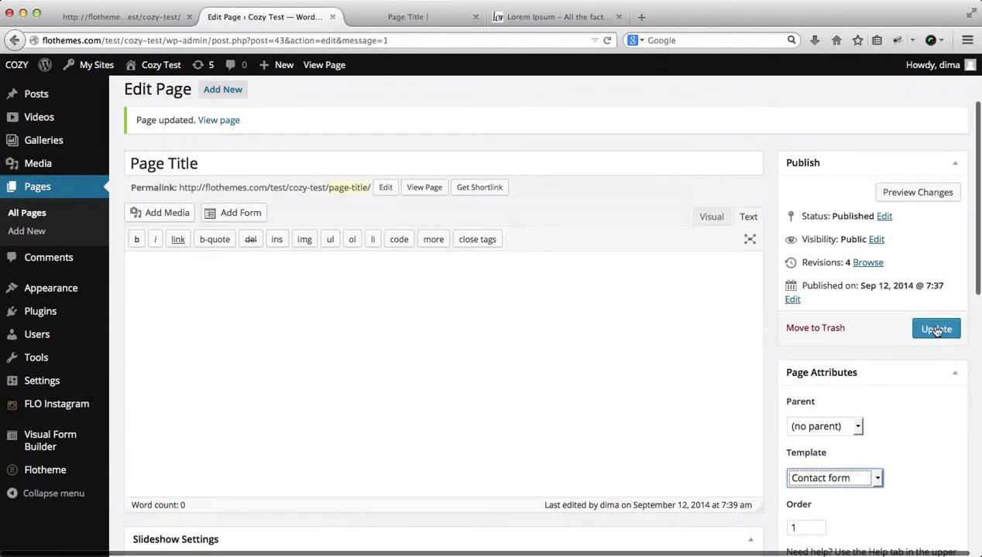
{"action": "left_click", "coordinate": [937, 330]}
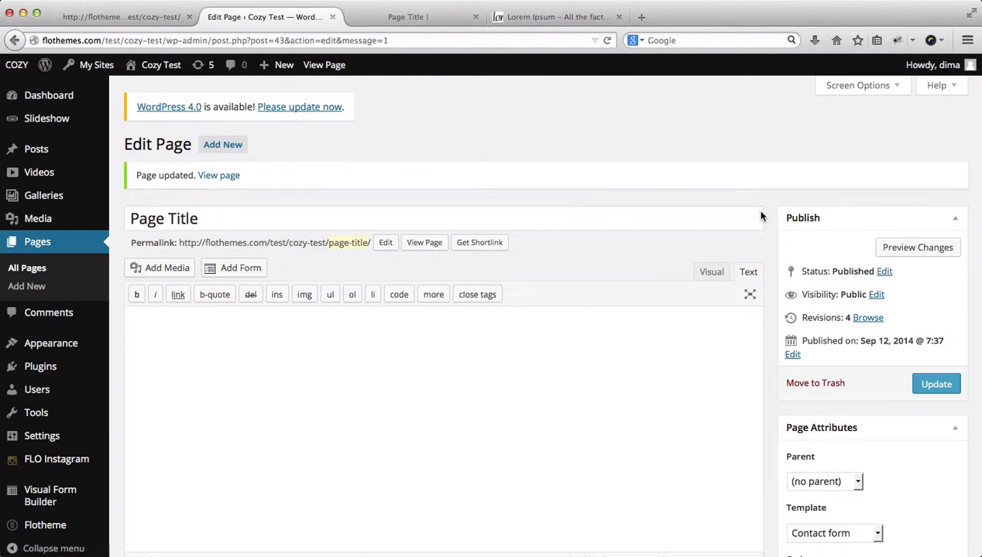
- Fill in the required contact email and set the custom "Thank you" message to "Thank you for your email"
{"action": "scroll", "coordinate": [761, 217], "scroll_direction": "down", "scroll_amount": 10}
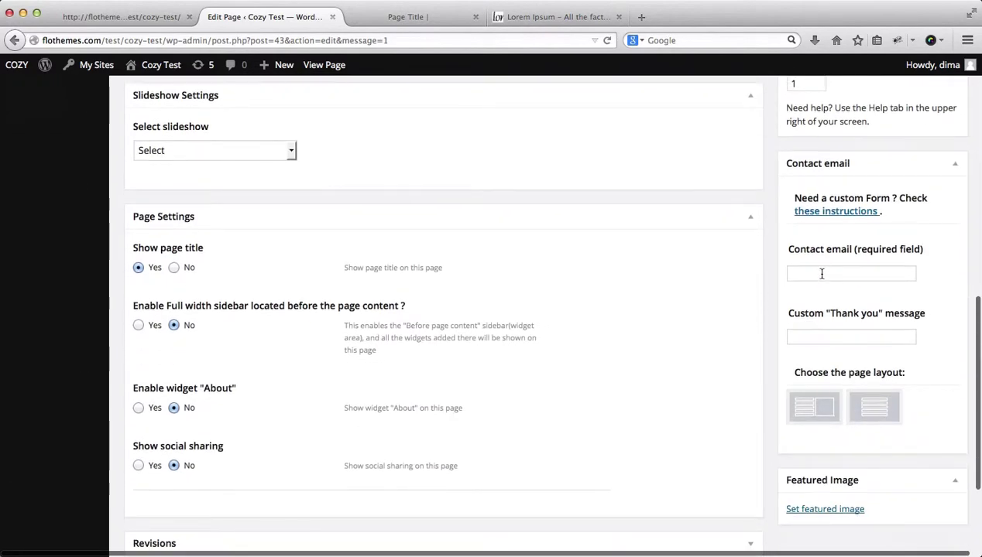
{"action": "left_click", "coordinate": [821, 273]}
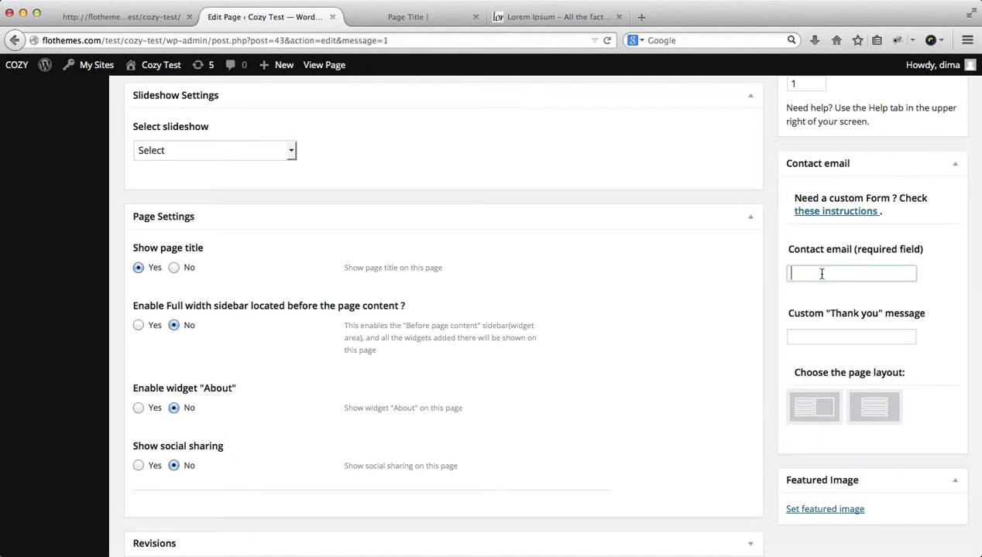
{"action": "key", "text": "Down"}
{"action": "key", "text": "Down"}
{"action": "key", "text": "Return"}
{"action": "left_click", "coordinate": [854, 337]}
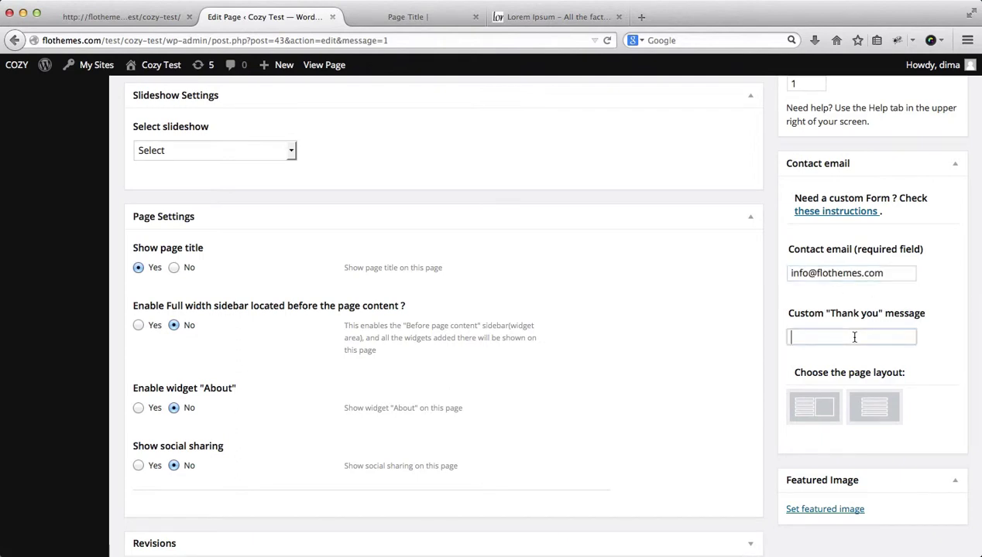
{"action": "key", "text": "Down"}
{"action": "key", "text": "Down"}
{"action": "key", "text": "Return"}
- Choose the two-column page layout for the contact form, save it and check the live page
{"action": "left_click", "coordinate": [823, 420]}
{"action": "scroll", "coordinate": [836, 394], "scroll_direction": "up", "scroll_amount": 5}
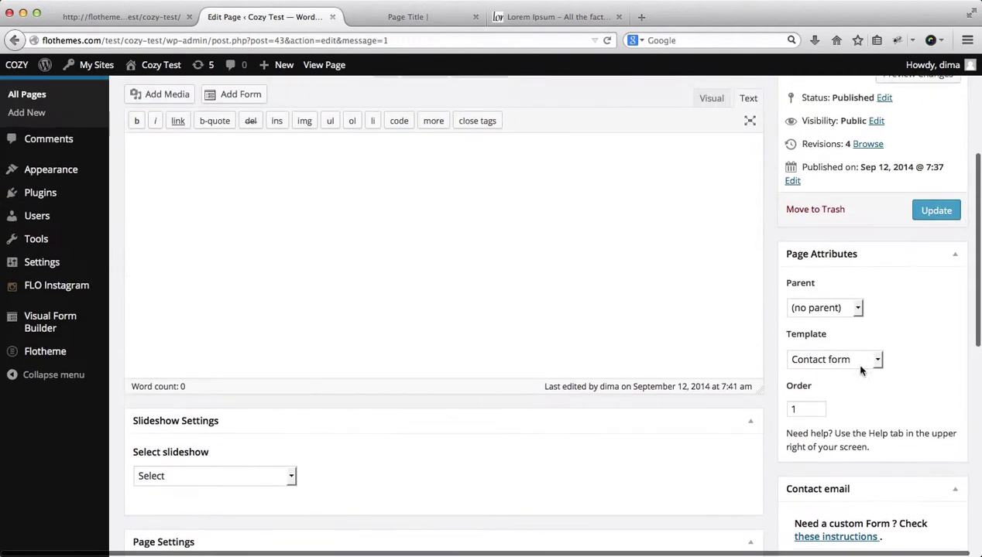
{"action": "left_click", "coordinate": [934, 210]}
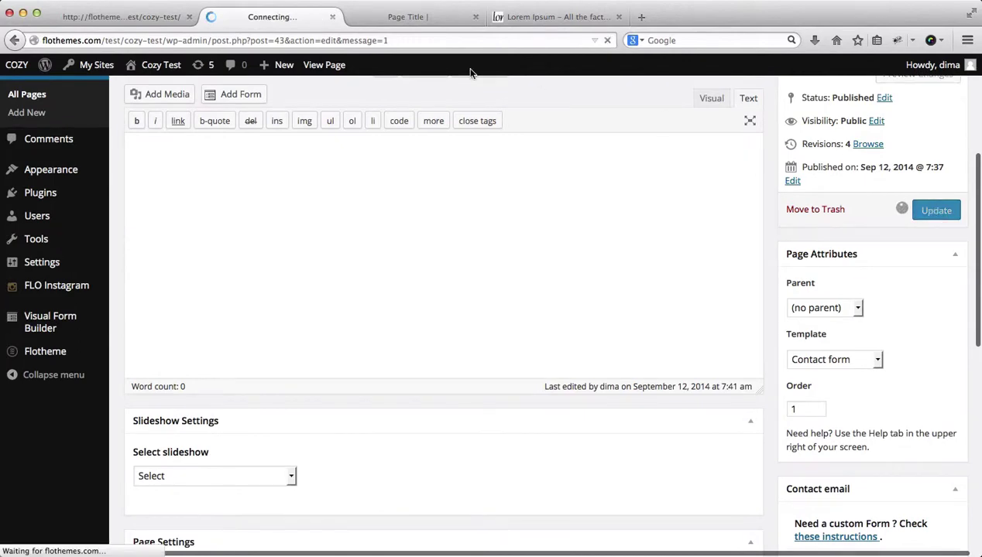
{"action": "key", "text": "ctrl+Tab"}
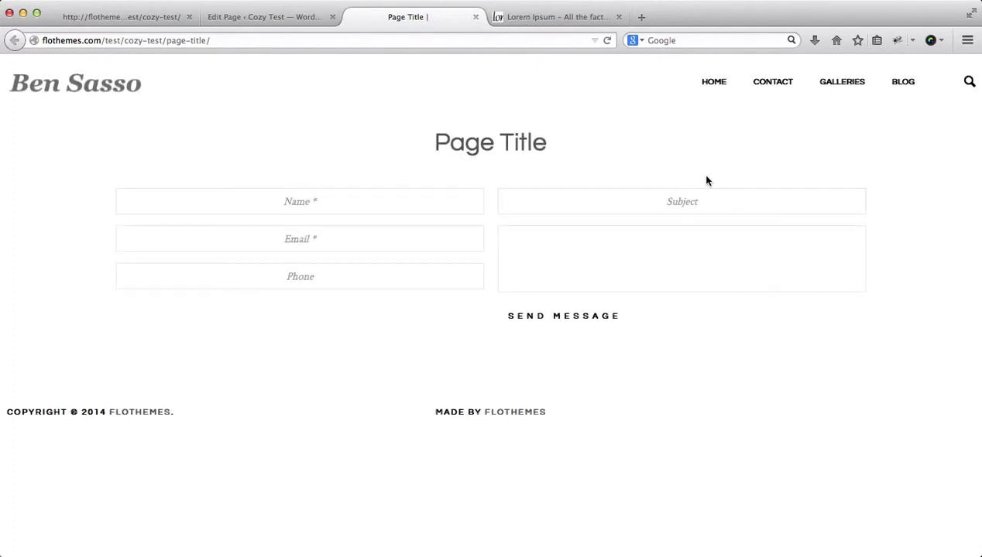
- Add the Lorem Ipsum paragraph to the page content and insert the full-size bens_01 image from the media library
{"action": "left_click", "coordinate": [292, 18]}
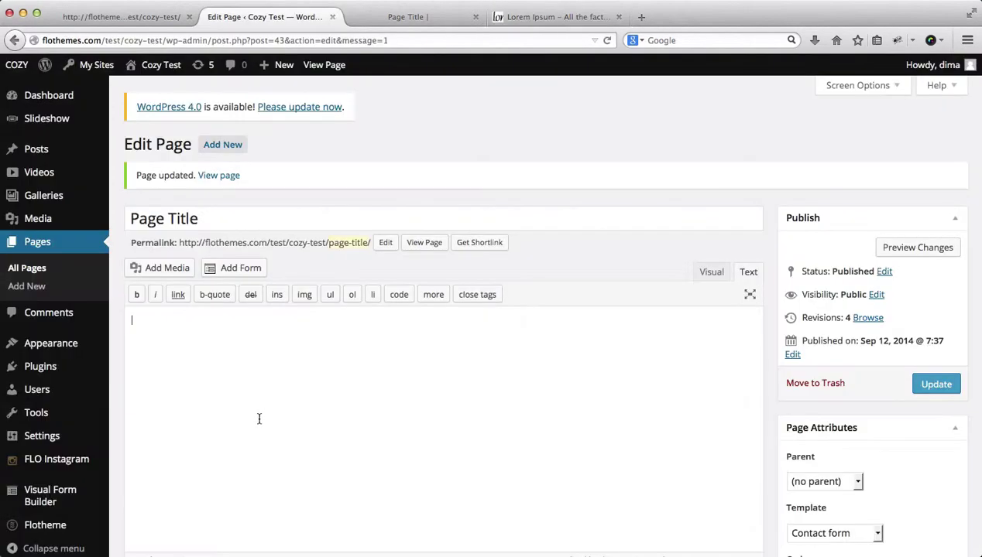
{"action": "type", "text": "Lorem Ipsum is simply dummy text of the printing and typesetting industry. Lorem Ipsum has been the industry's standard dummy text ever since the 1500s, when an unknown printer took a galley of type and scrambled it to make a type specimen book. It has survived not only five centuries, but also the leap into electronic typesetting, remaining essentially unchanged. It was popularised in the 1960s with the release of Letraset sheets containing Lorem Ipsum passages, and more recently with desktop publishing software like Aldus PageMaker including versions of Lorem Ipsum."}
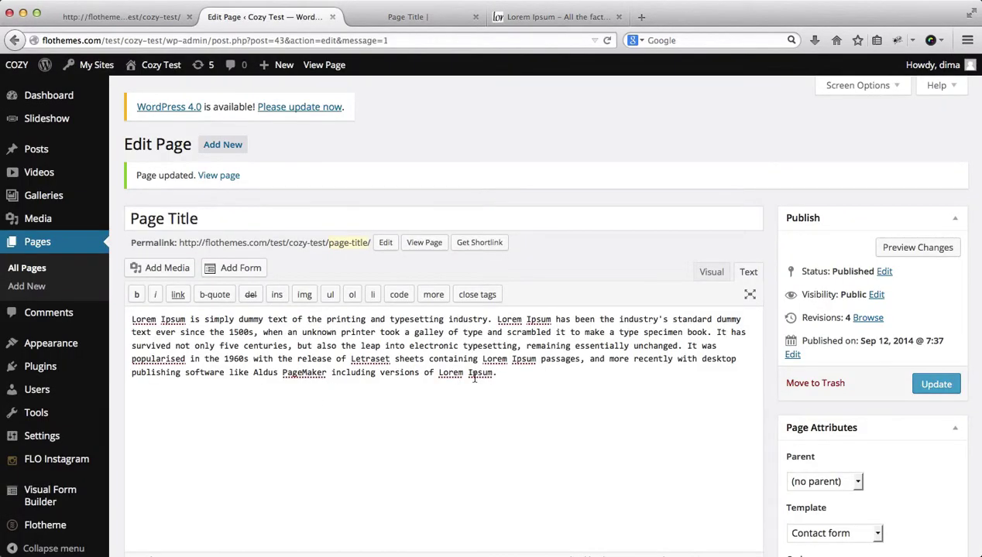
{"action": "left_click", "coordinate": [152, 268]}
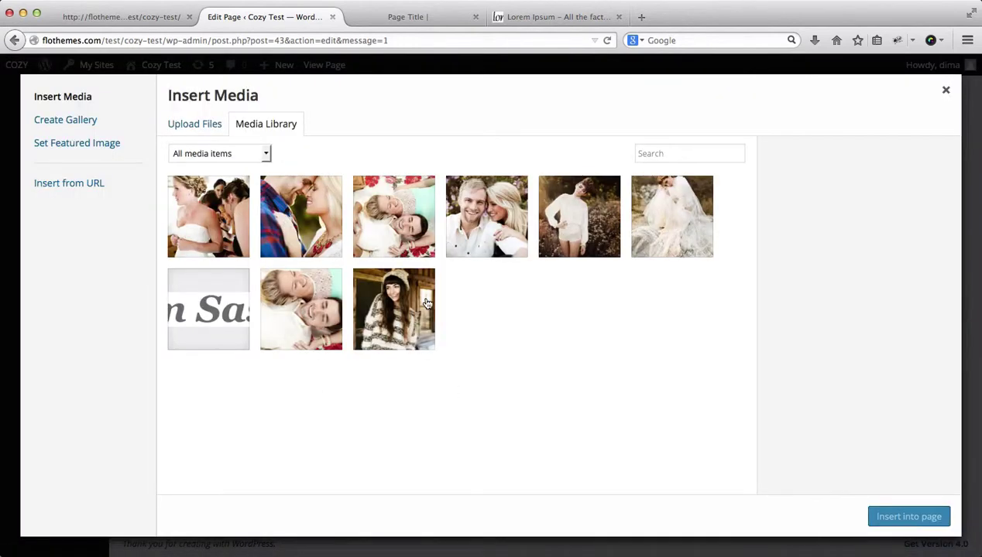
{"action": "left_click", "coordinate": [427, 302]}
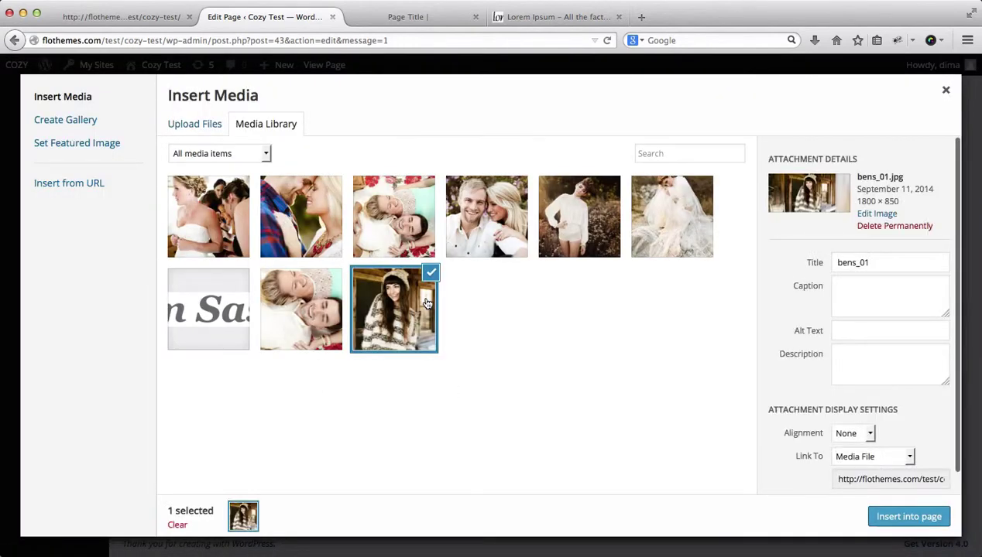
{"action": "left_click", "coordinate": [907, 517]}
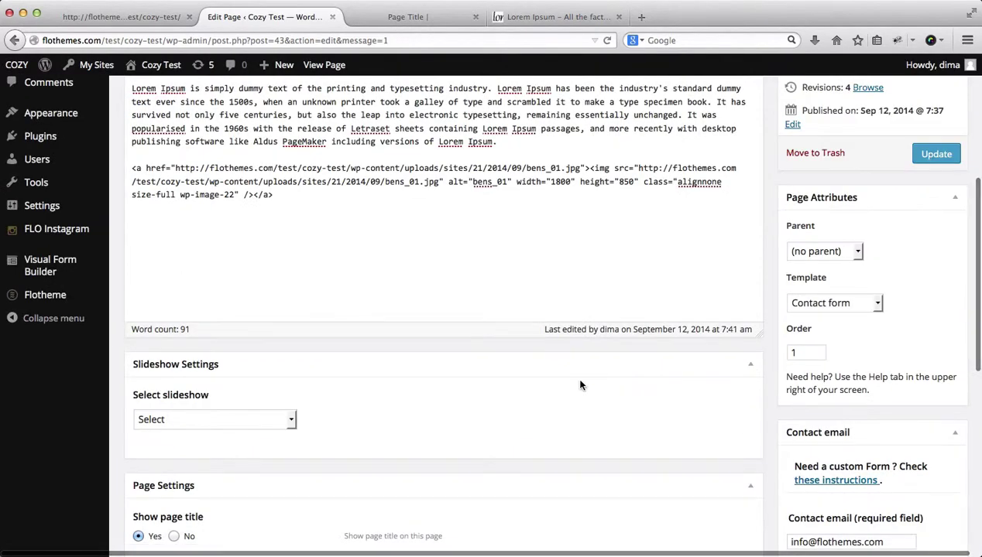
- Move the bens_01 image code above the Lorem Ipsum paragraph, on its own line
{"action": "scroll", "coordinate": [464, 348], "scroll_direction": "up", "scroll_amount": 1}
{"action": "triple_click", "coordinate": [238, 282]}
{"action": "key", "text": "super+c"}
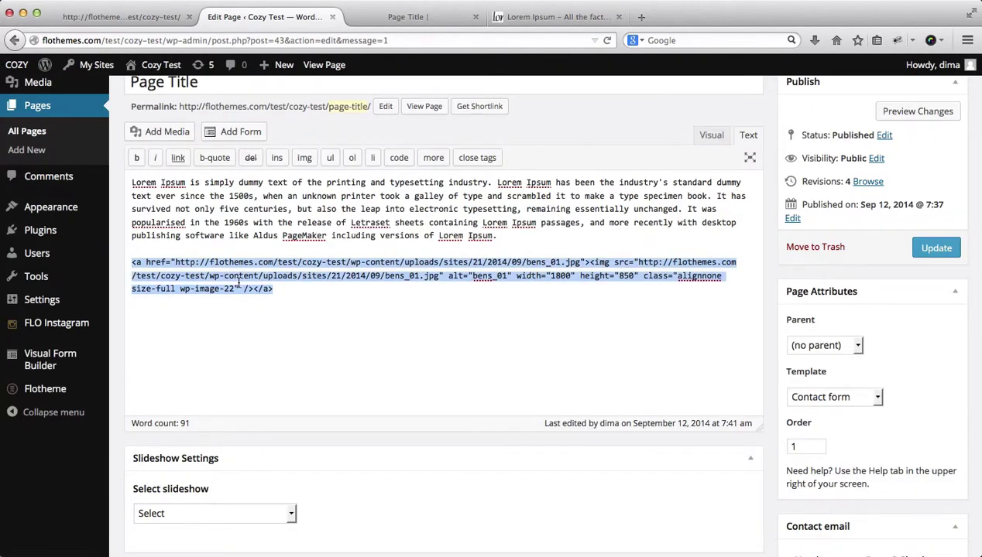
{"action": "key", "text": "BackSpace"}
{"action": "key", "text": "Up"}
{"action": "key", "text": "Up"}
{"action": "key", "text": "Up"}
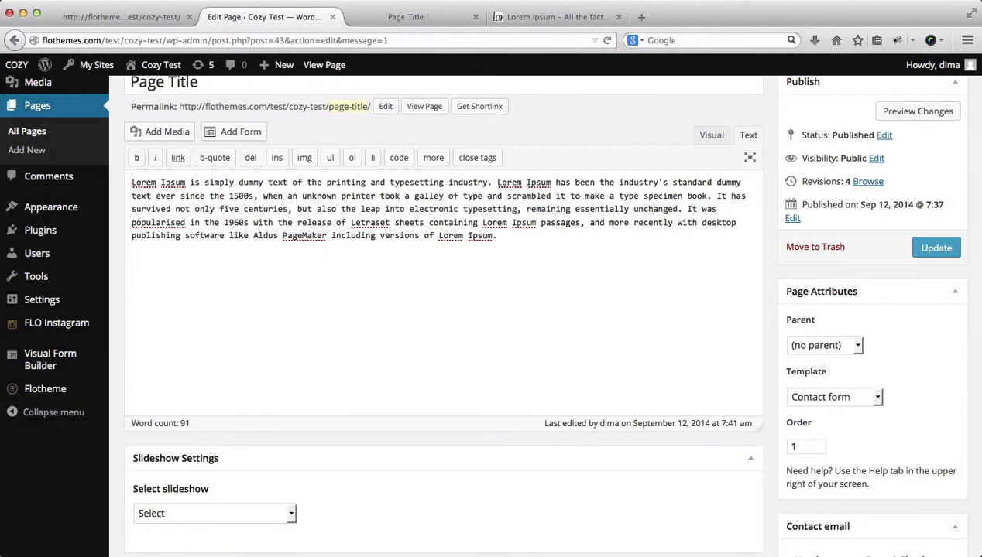
{"action": "key", "text": "super+v"}
{"action": "key", "text": "Return"}
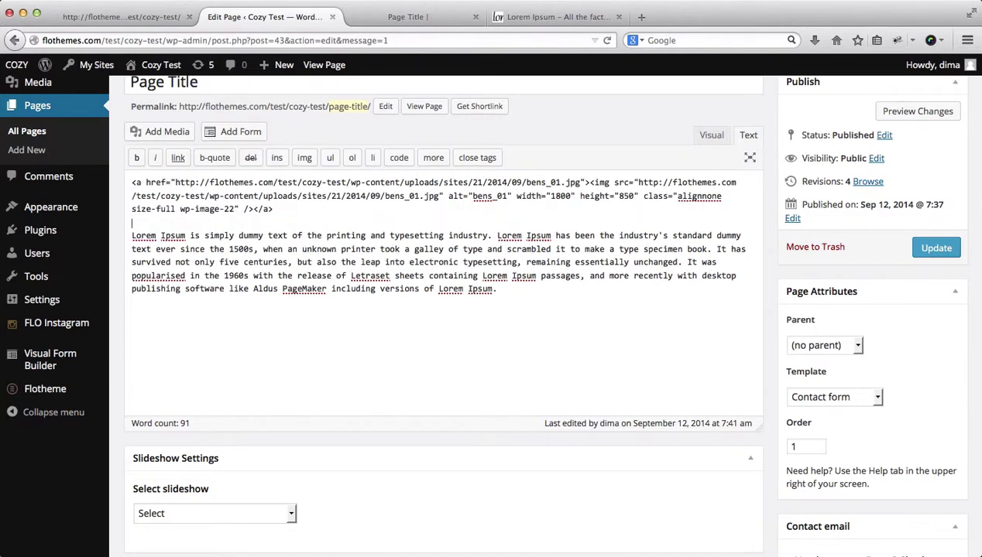
- Update the page and review the image, text and contact form on the reloaded live page
{"action": "left_click", "coordinate": [933, 247]}
{"action": "key", "text": "ctrl+Tab"}
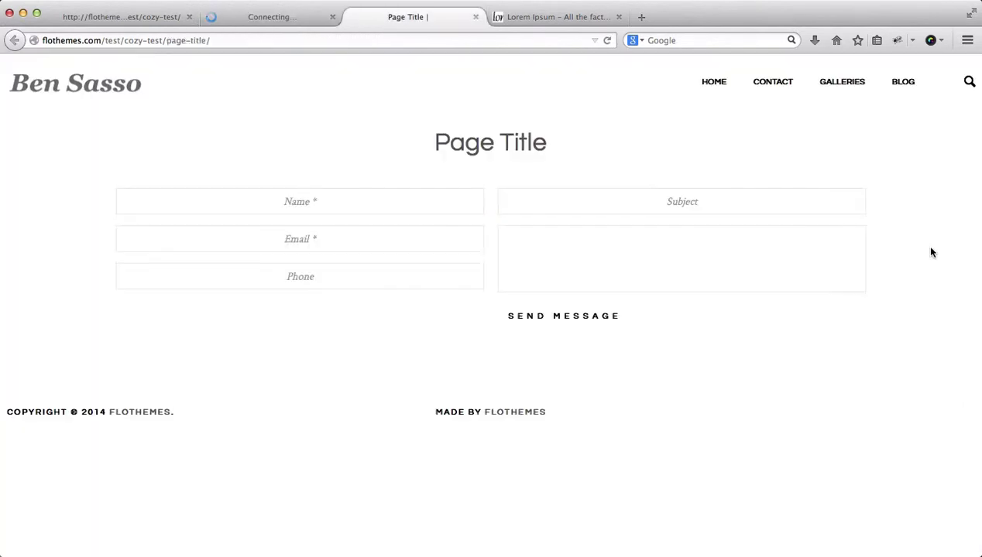
{"action": "key", "text": "super+r"}
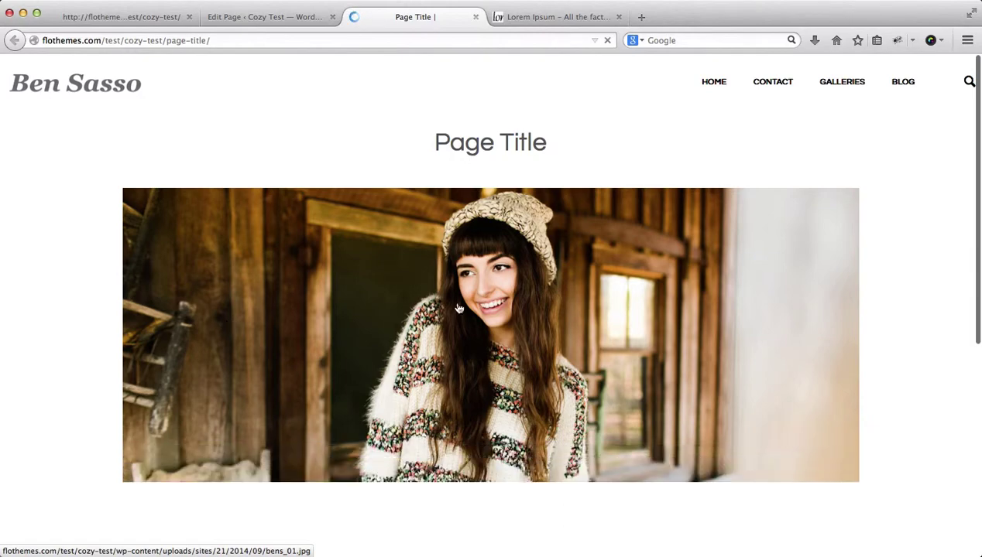
{"action": "scroll", "coordinate": [458, 307], "scroll_direction": "down", "scroll_amount": 5}
{"action": "scroll", "coordinate": [499, 324], "scroll_direction": "down", "scroll_amount": 2}
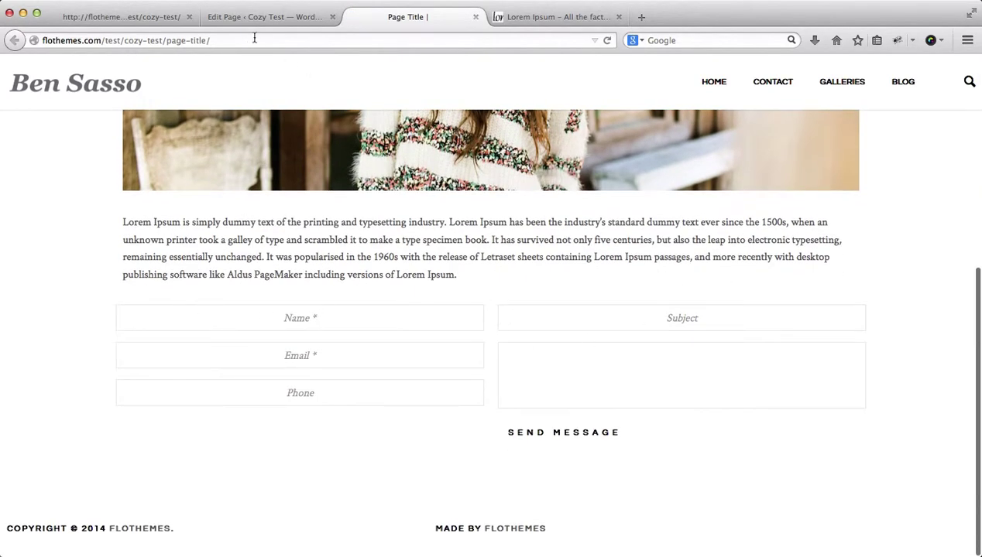
- Switch the contact form to the single-column page layout and update the page
{"action": "left_click", "coordinate": [241, 16]}
{"action": "scroll", "coordinate": [547, 172], "scroll_direction": "down", "scroll_amount": 3}
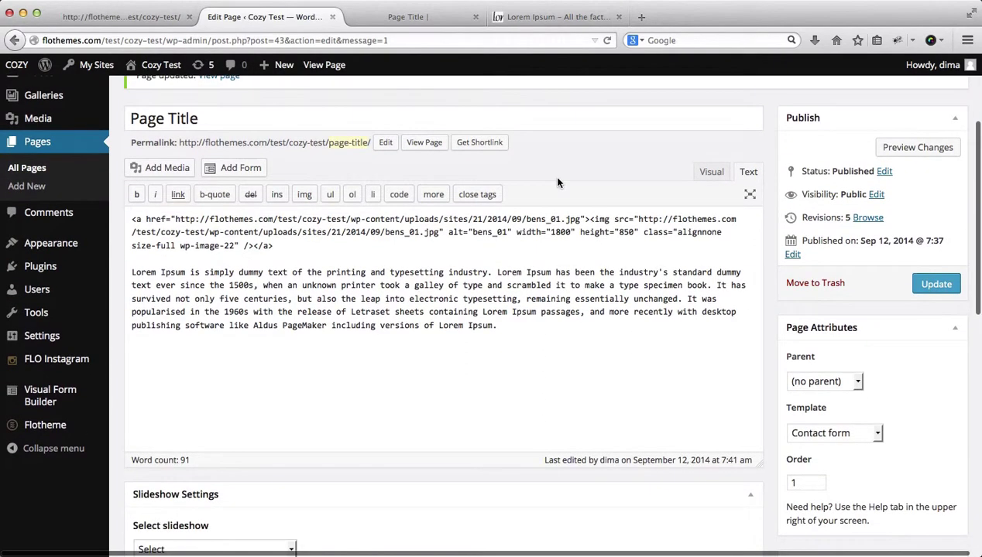
{"action": "scroll", "coordinate": [557, 183], "scroll_direction": "down", "scroll_amount": 1}
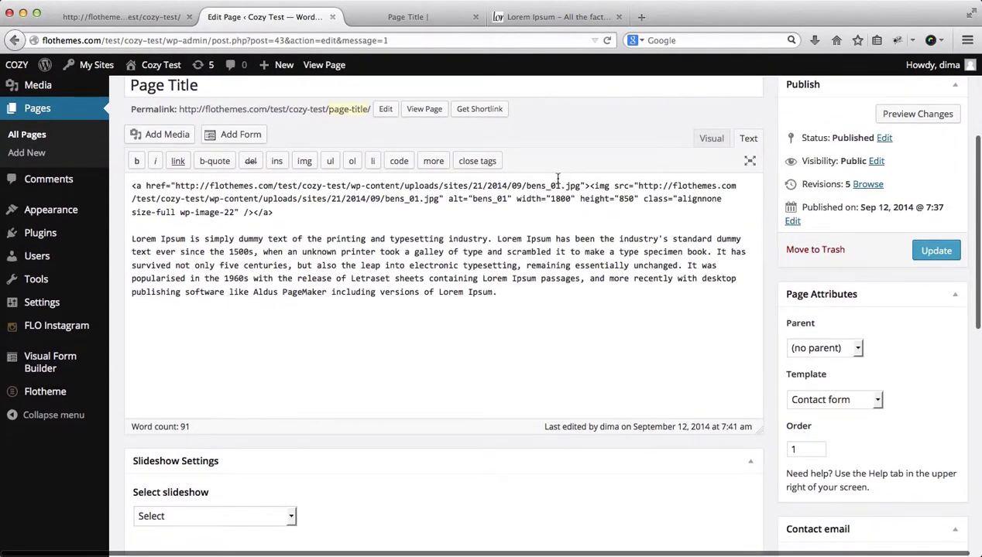
{"action": "scroll", "coordinate": [593, 228], "scroll_direction": "down", "scroll_amount": 3}
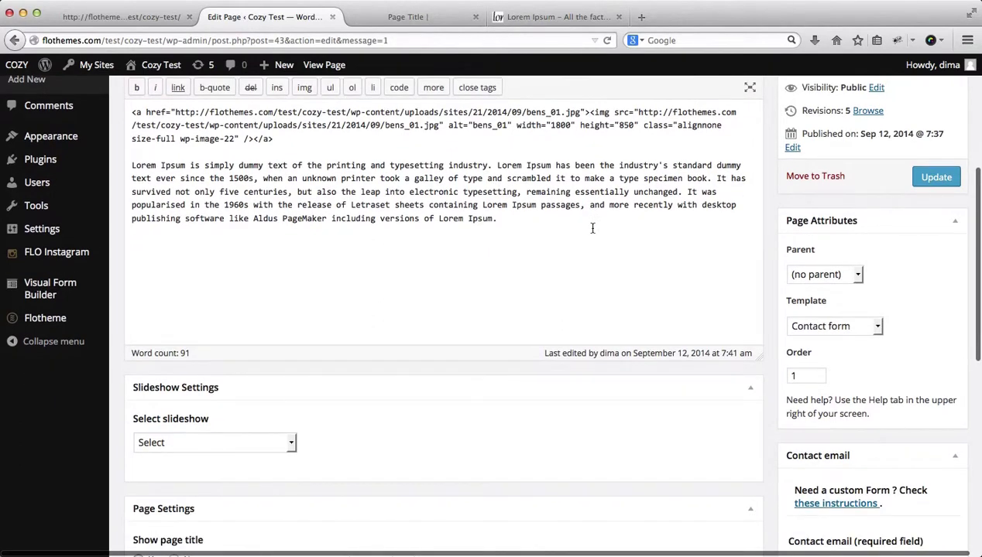
{"action": "scroll", "coordinate": [592, 229], "scroll_direction": "down", "scroll_amount": 9}
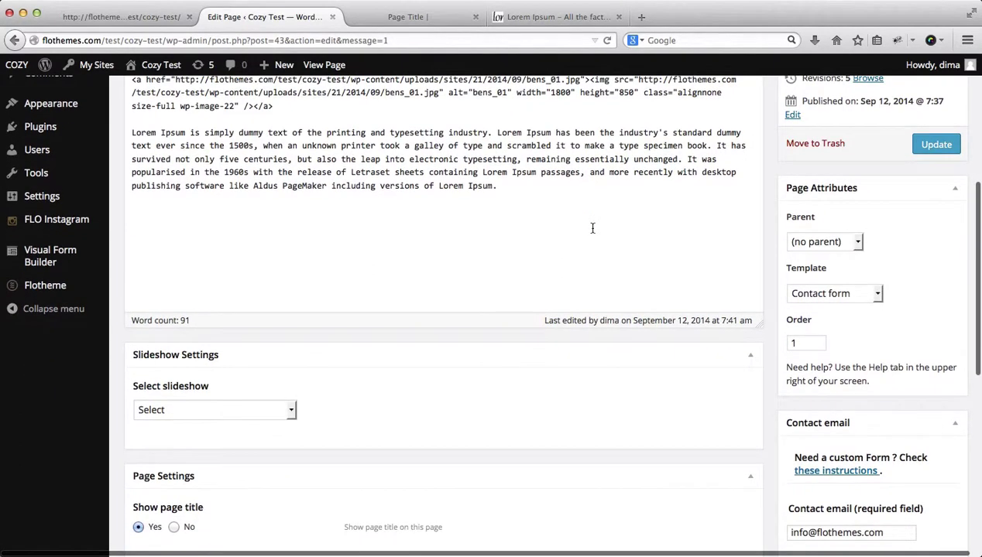
{"action": "scroll", "coordinate": [593, 229], "scroll_direction": "down", "scroll_amount": 1}
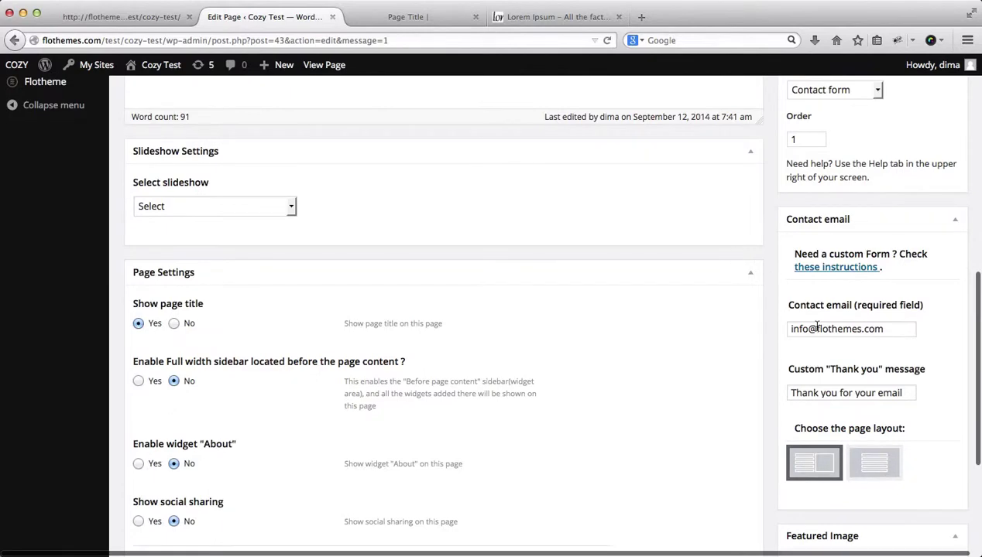
{"action": "scroll", "coordinate": [816, 327], "scroll_direction": "down", "scroll_amount": 2}
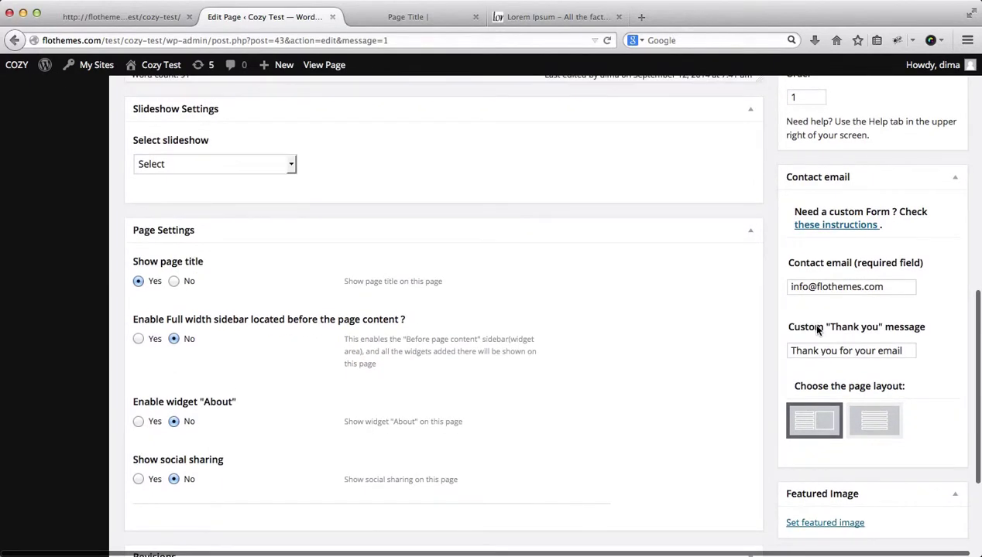
{"action": "left_click", "coordinate": [890, 427]}
{"action": "scroll", "coordinate": [953, 421], "scroll_direction": "down", "scroll_amount": 2}
{"action": "scroll", "coordinate": [953, 421], "scroll_direction": "up", "scroll_amount": 10}
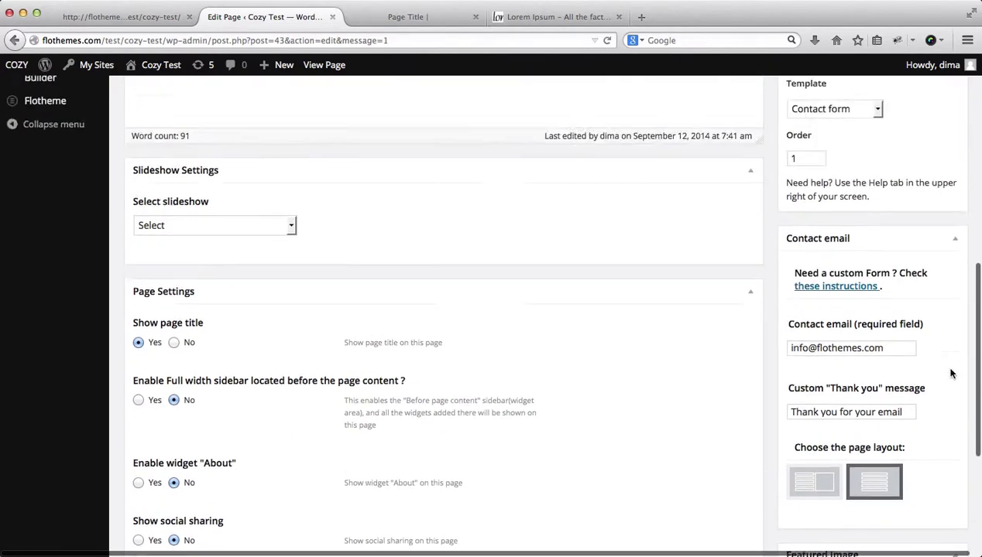
{"action": "left_click", "coordinate": [930, 291]}
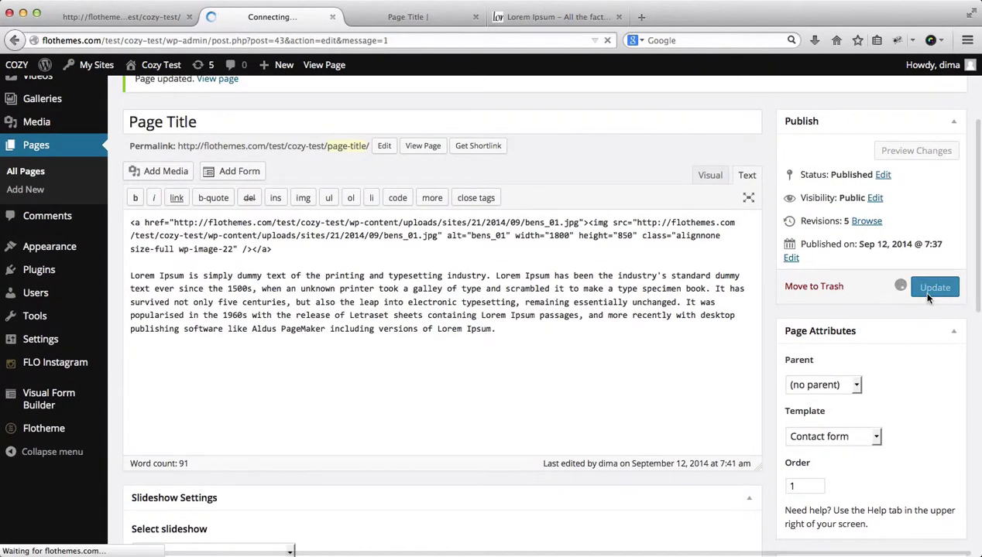
- Reload the live page and examine the single-column contact form together with the content above it
{"action": "key", "text": "ctrl+Tab"}
{"action": "key", "text": "super+r"}
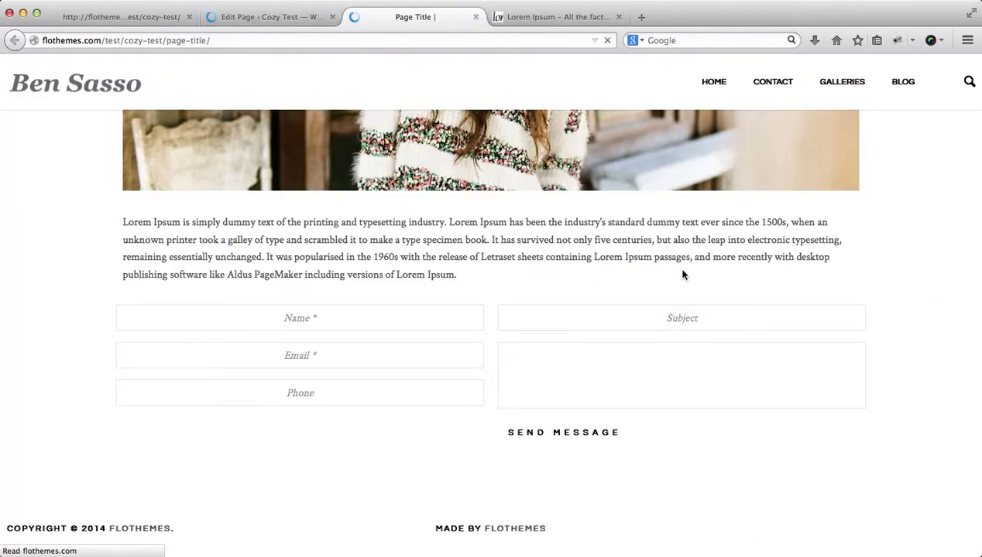
{"action": "scroll", "coordinate": [402, 266], "scroll_direction": "down", "scroll_amount": 1}
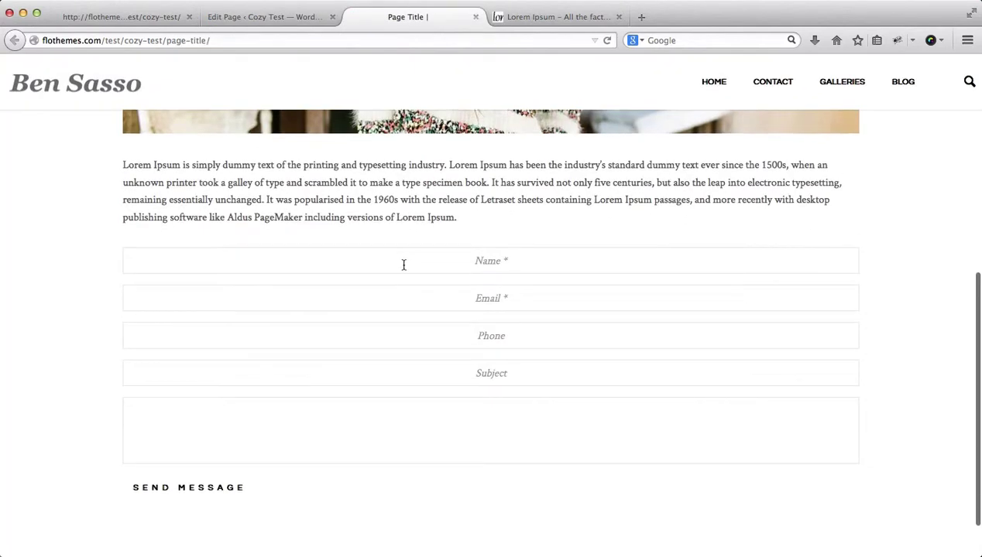
{"action": "scroll", "coordinate": [471, 329], "scroll_direction": "down", "scroll_amount": 1}
{"action": "scroll", "coordinate": [470, 329], "scroll_direction": "up", "scroll_amount": 10}
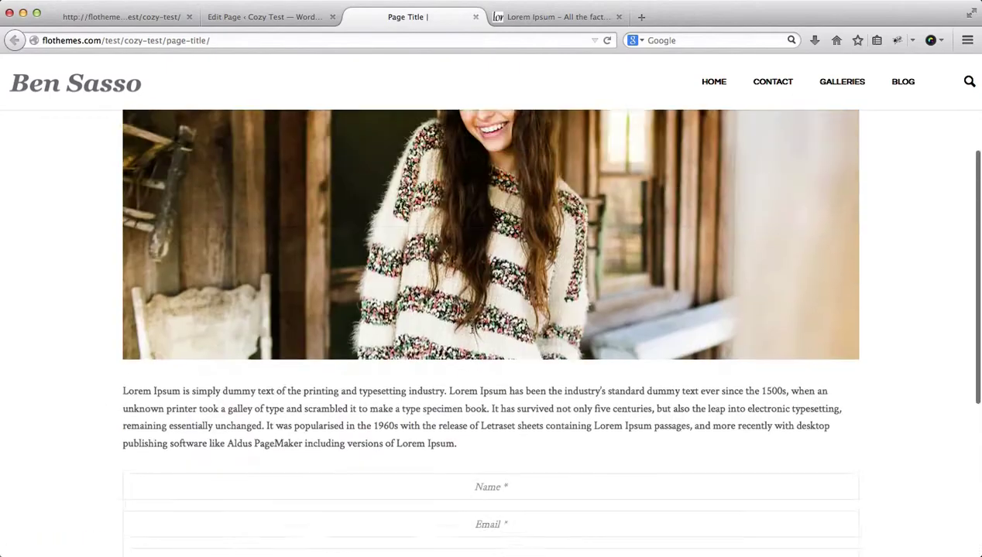
- Return to the page editor and change the page template to Gallery
{"action": "left_click", "coordinate": [259, 18]}
{"action": "scroll", "coordinate": [690, 261], "scroll_direction": "down", "scroll_amount": 6}
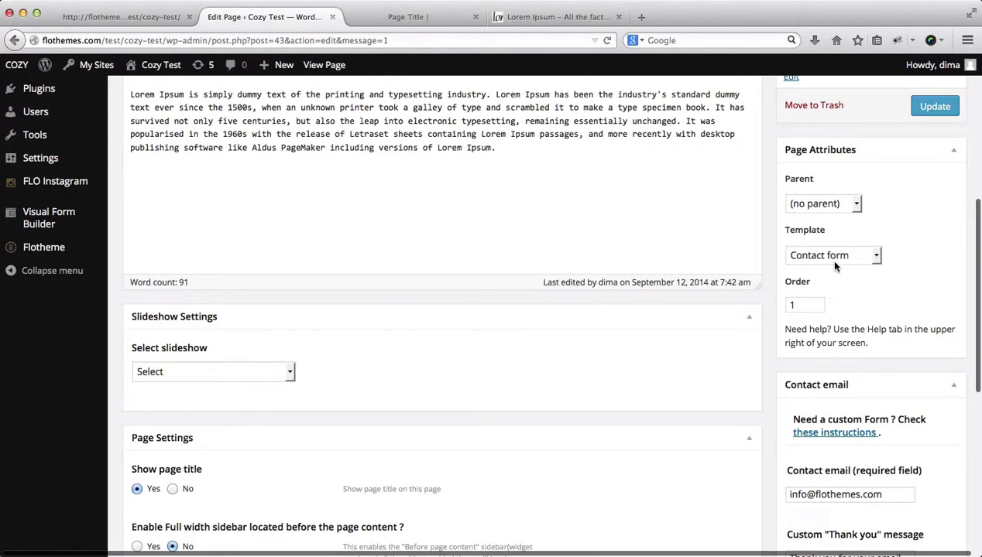
{"action": "left_click", "coordinate": [856, 259]}
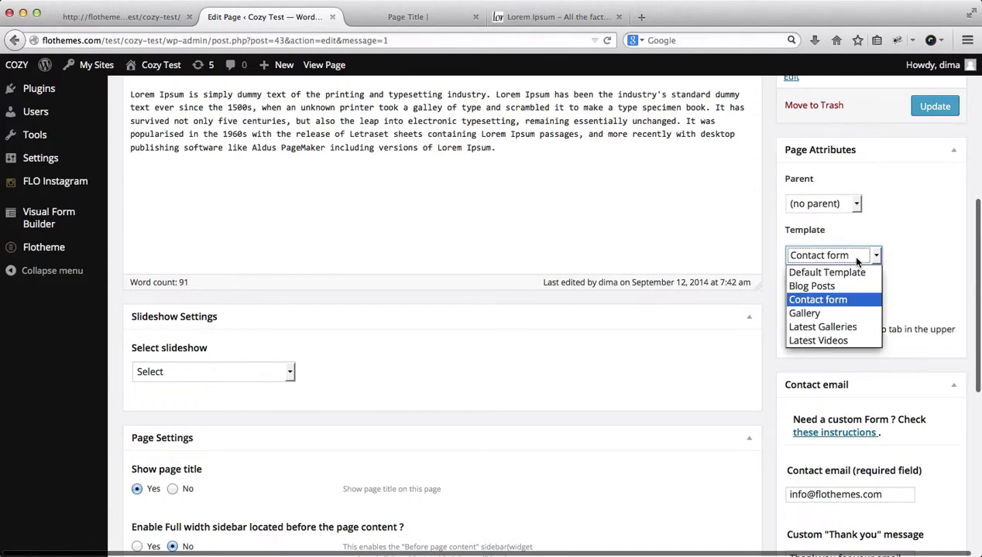
{"action": "left_click", "coordinate": [838, 314]}
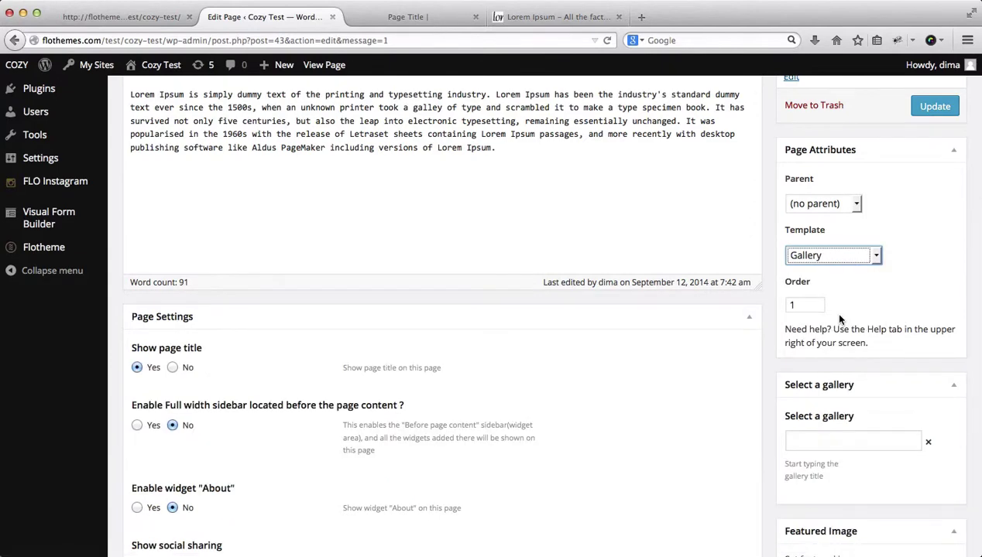
{"action": "scroll", "coordinate": [837, 308], "scroll_direction": "up", "scroll_amount": 2}
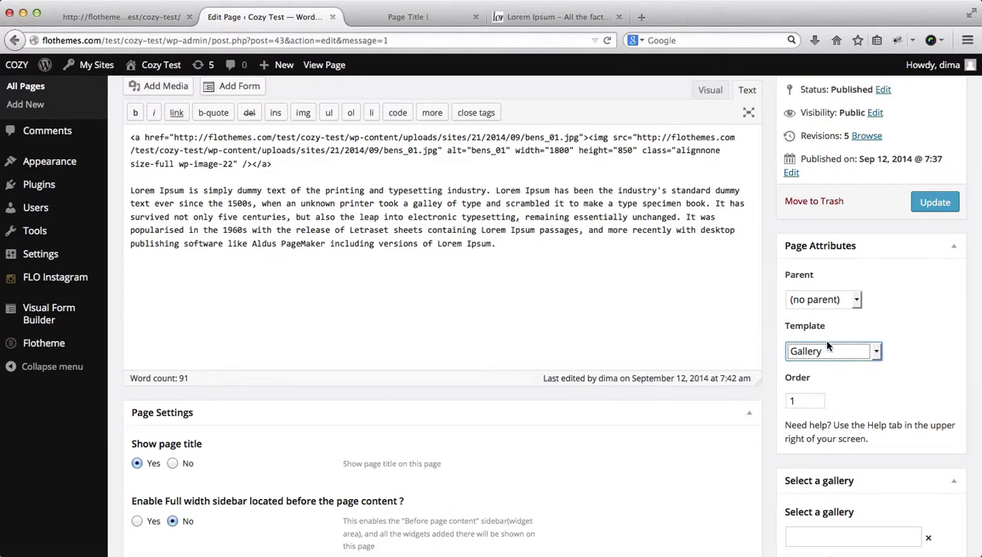
{"action": "scroll", "coordinate": [882, 350], "scroll_direction": "down", "scroll_amount": 5}
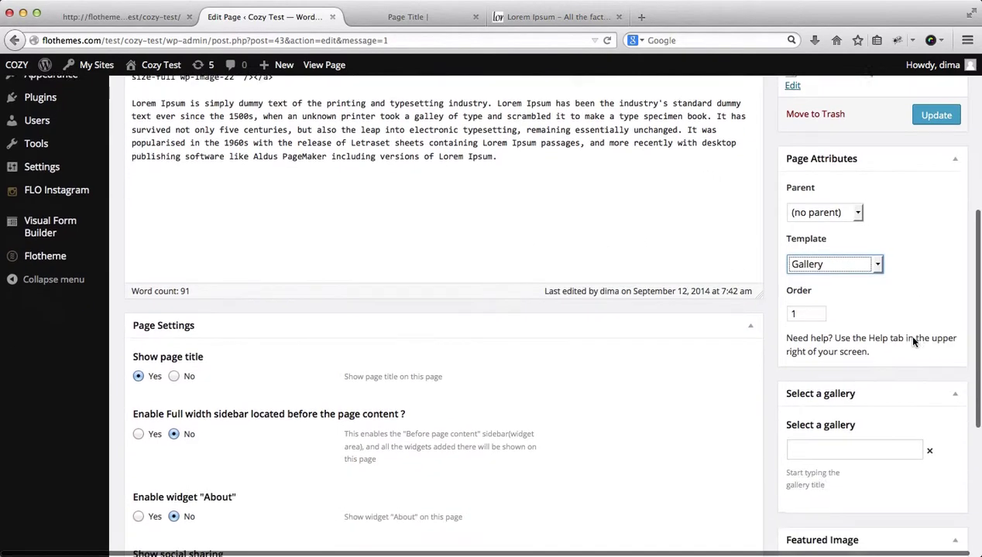
- Find Gallery 1 by its title and assign it as the gallery for this page
{"action": "left_click", "coordinate": [847, 384]}
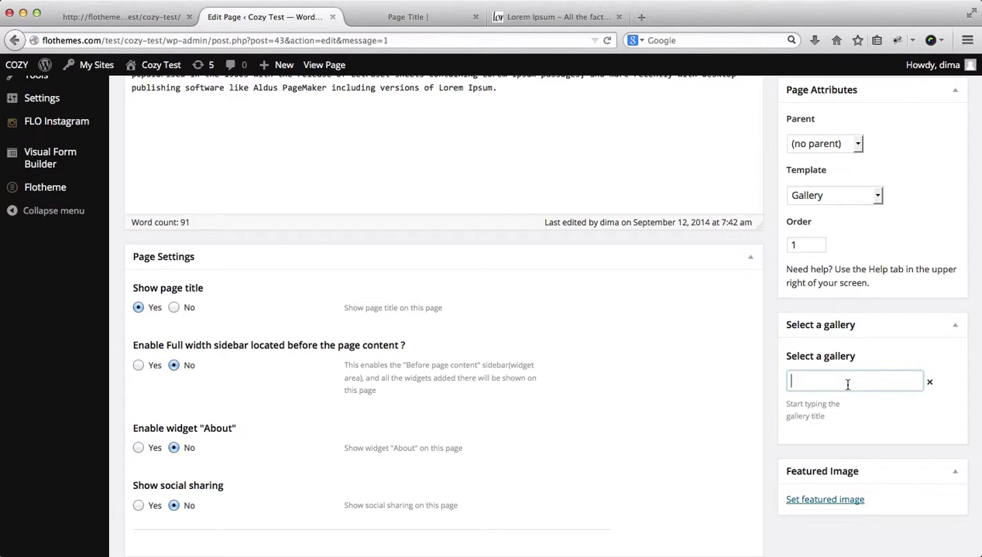
{"action": "type", "text": "ga"}
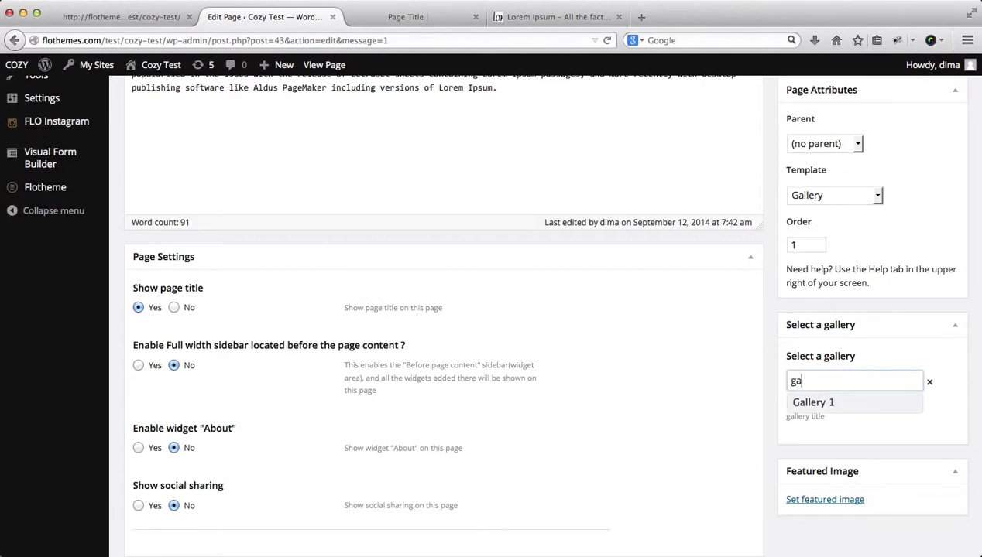
{"action": "left_click", "coordinate": [813, 403]}
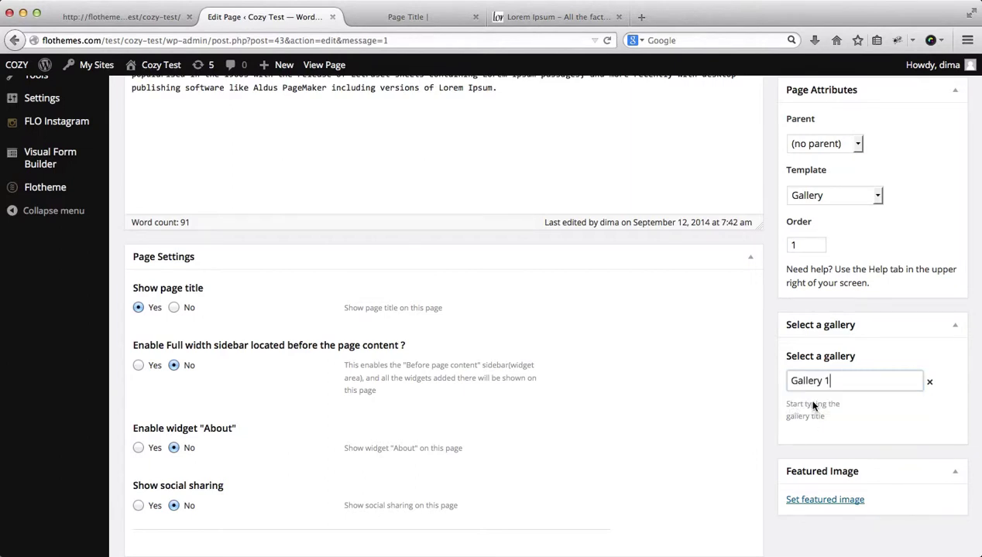
- Delete the bens_01 image code and a blank line above the Lorem Ipsum paragraph, and update the page
{"action": "scroll", "coordinate": [600, 381], "scroll_direction": "up", "scroll_amount": 5}
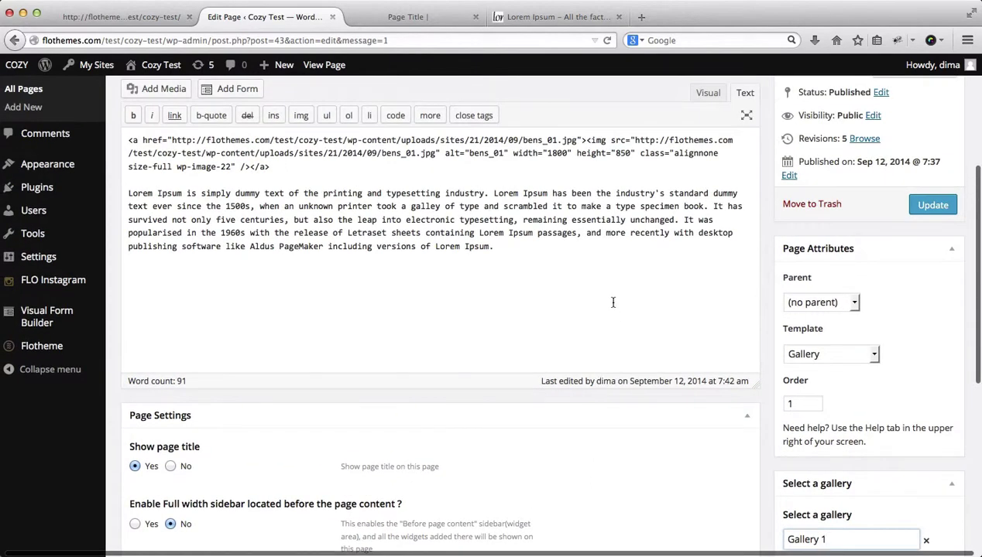
{"action": "left_click", "coordinate": [651, 288]}
{"action": "left_click_drag", "start_coordinate": [269, 167], "coordinate": [129, 142]}
{"action": "key", "text": "BackSpace"}
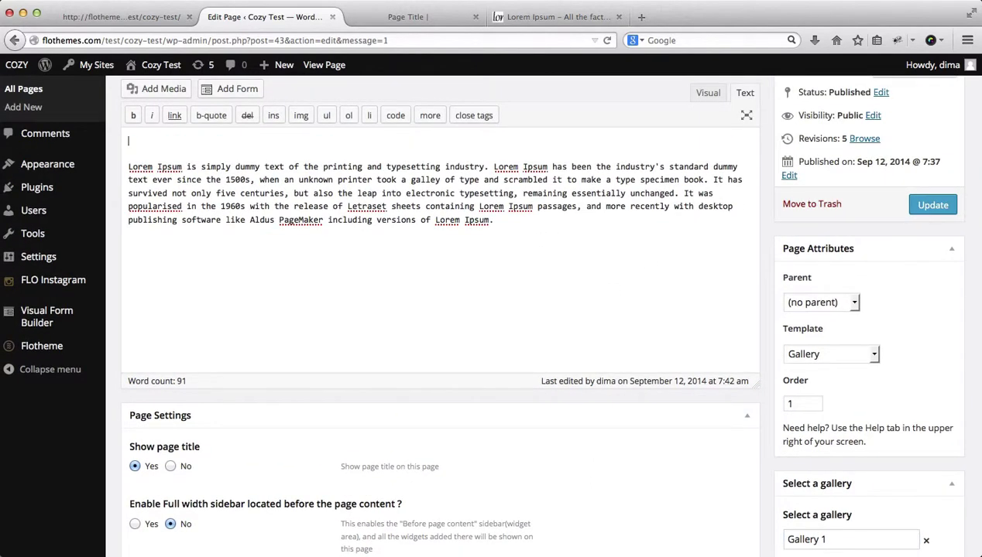
{"action": "key", "text": "Down"}
{"action": "key", "text": "BackSpace"}
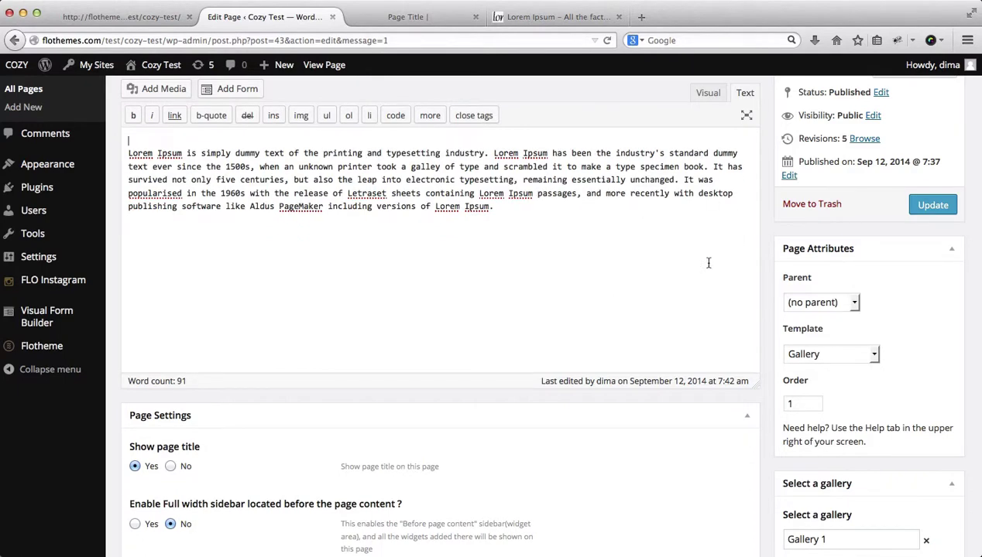
{"action": "scroll", "coordinate": [774, 232], "scroll_direction": "down", "scroll_amount": 1}
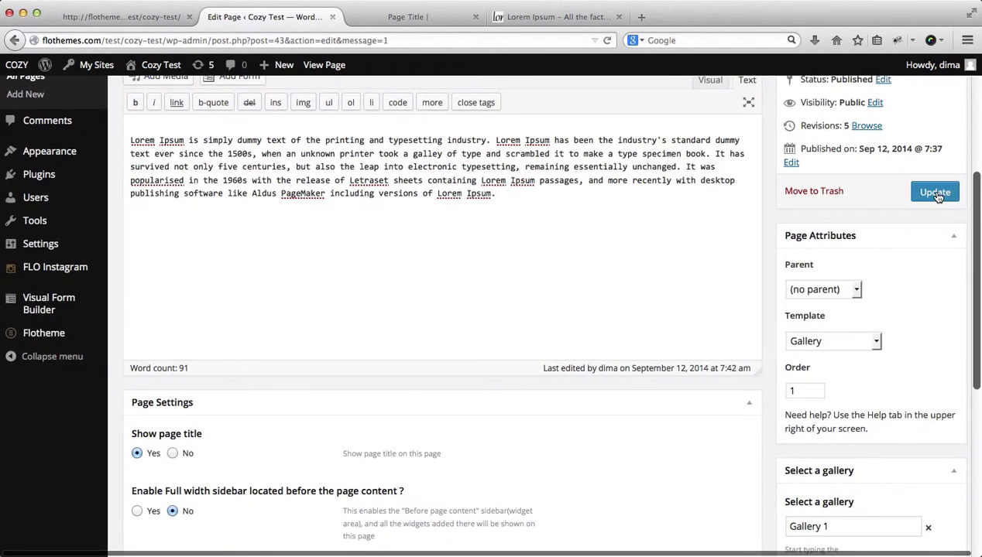
{"action": "left_click", "coordinate": [936, 194]}
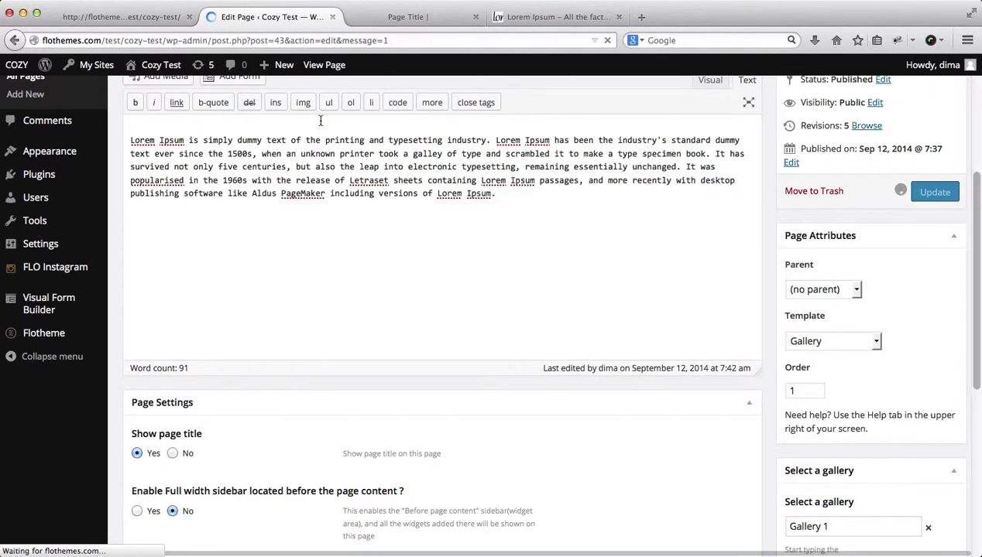
- Reload the live page and browse the gallery's slides forward and back to the title and text
{"action": "key", "text": "ctrl+Tab"}
{"action": "key", "text": "super+r"}
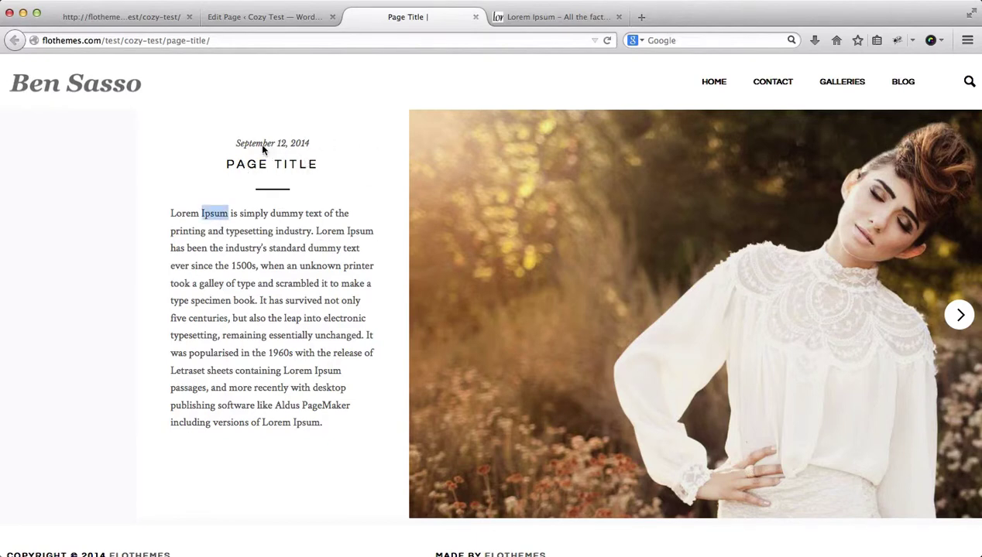
{"action": "left_click", "coordinate": [957, 322]}
{"action": "left_click", "coordinate": [957, 322]}
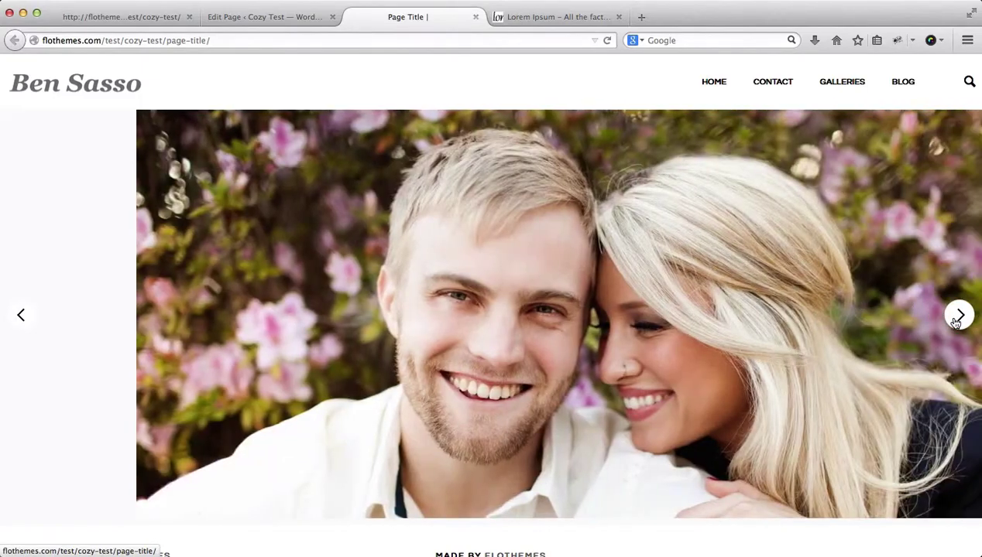
{"action": "left_click", "coordinate": [956, 322]}
{"action": "left_click", "coordinate": [957, 322]}
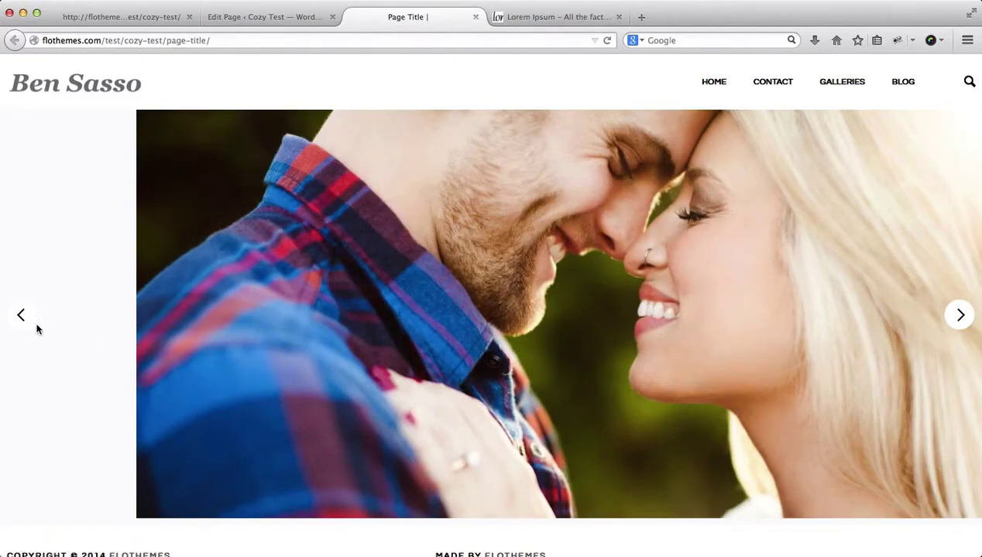
{"action": "left_click", "coordinate": [24, 326]}
{"action": "left_click", "coordinate": [24, 325]}
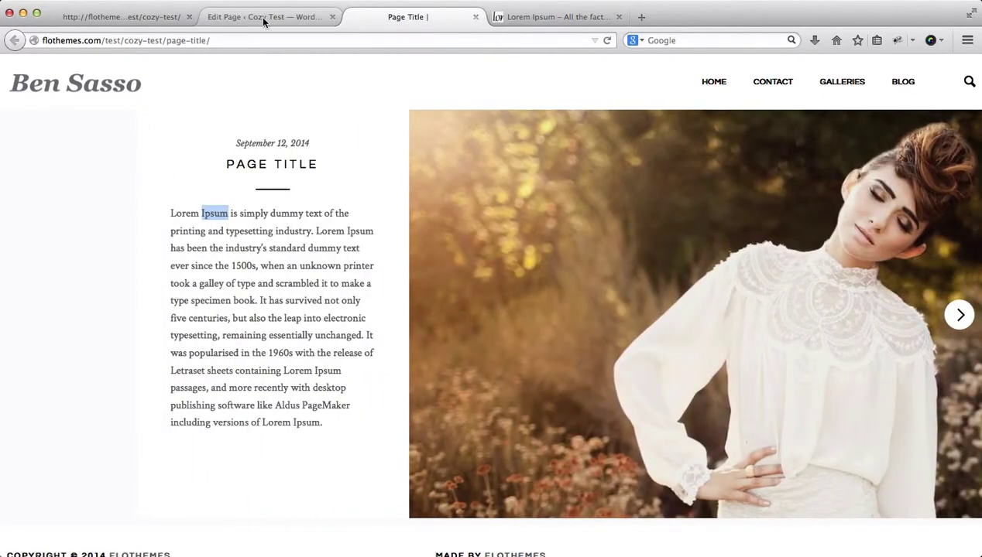
- Change the page template to Latest Galleries in the page editor and update the page
{"action": "left_click", "coordinate": [228, 15]}
{"action": "scroll", "coordinate": [544, 238], "scroll_direction": "down", "scroll_amount": 3}
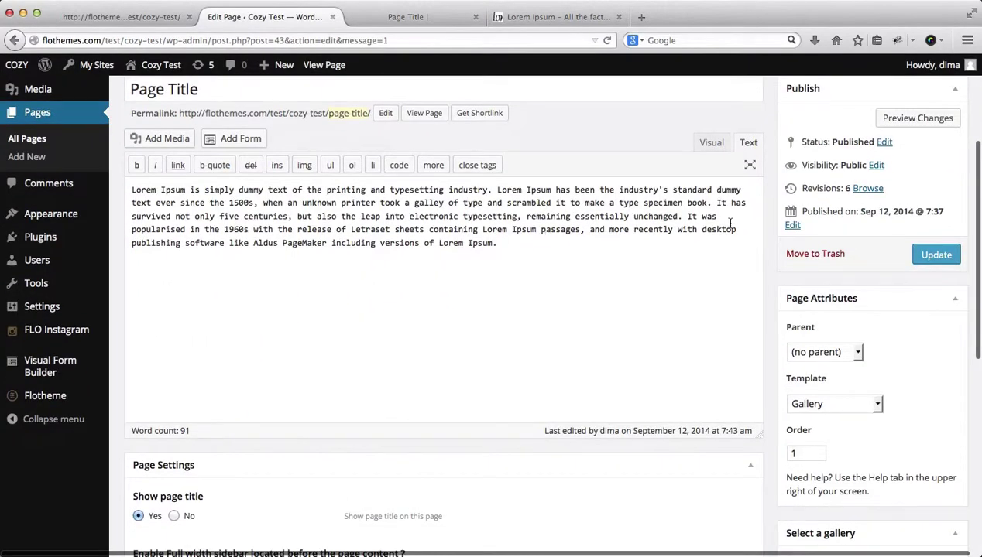
{"action": "scroll", "coordinate": [729, 224], "scroll_direction": "down", "scroll_amount": 2}
{"action": "scroll", "coordinate": [925, 306], "scroll_direction": "down", "scroll_amount": 2}
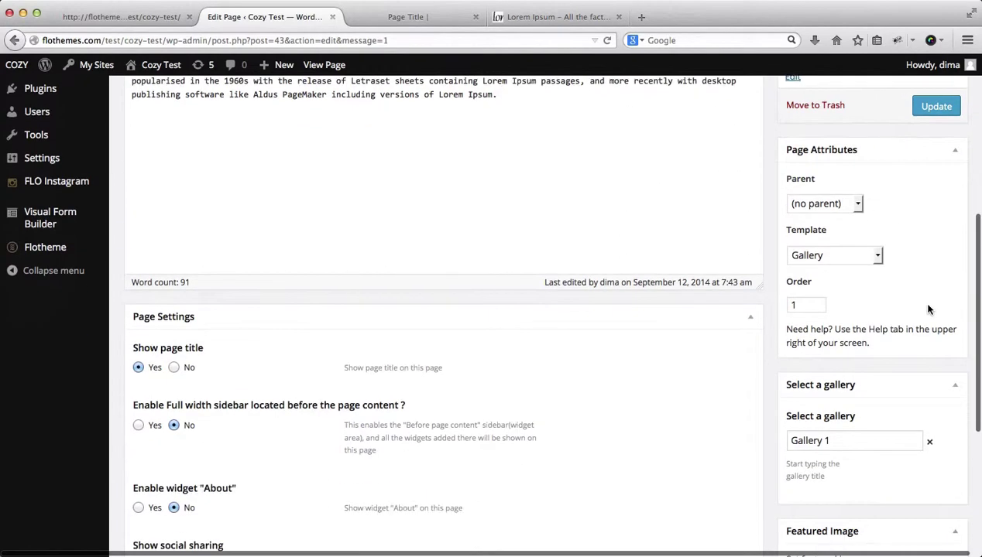
{"action": "left_click", "coordinate": [840, 256]}
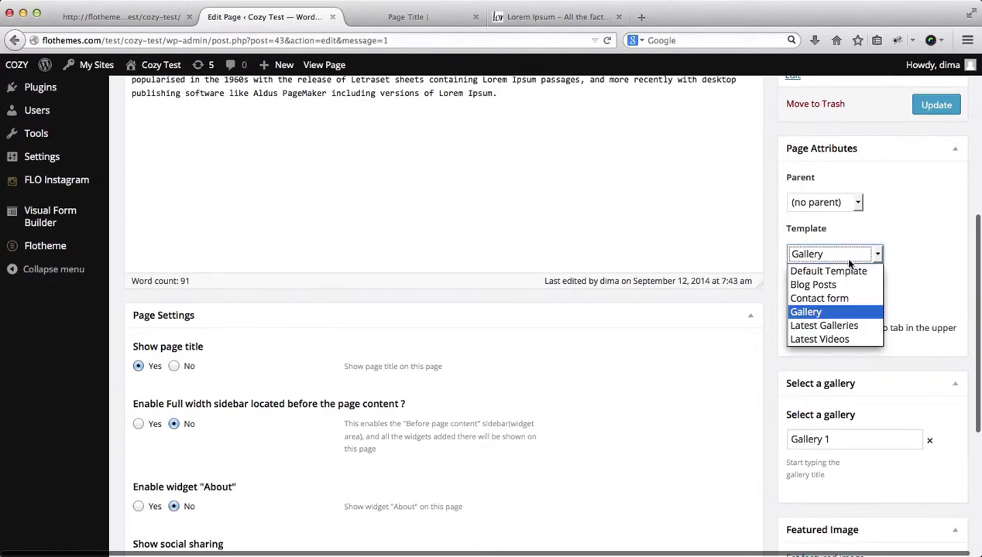
{"action": "left_click", "coordinate": [835, 329]}
{"action": "scroll", "coordinate": [927, 326], "scroll_direction": "down", "scroll_amount": 2}
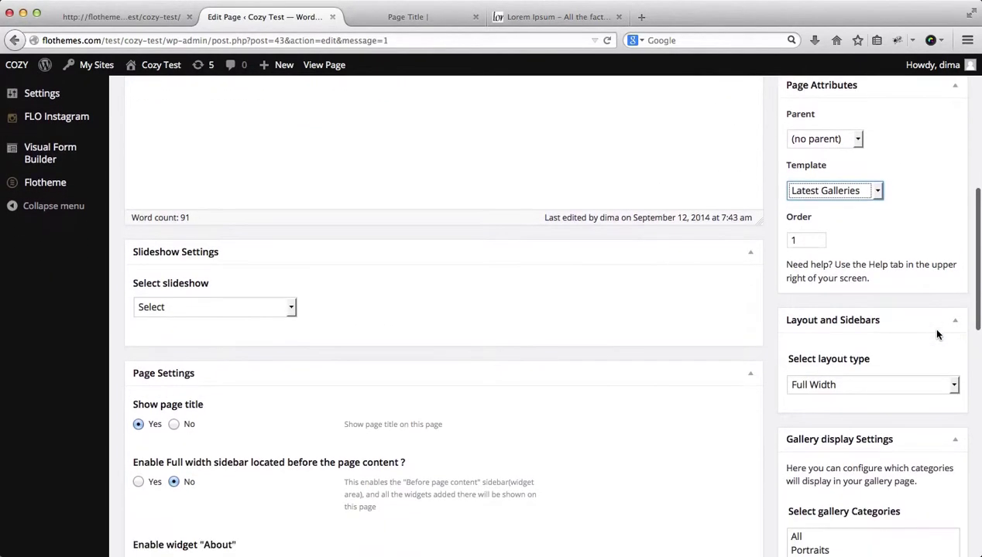
{"action": "scroll", "coordinate": [937, 334], "scroll_direction": "up", "scroll_amount": 5}
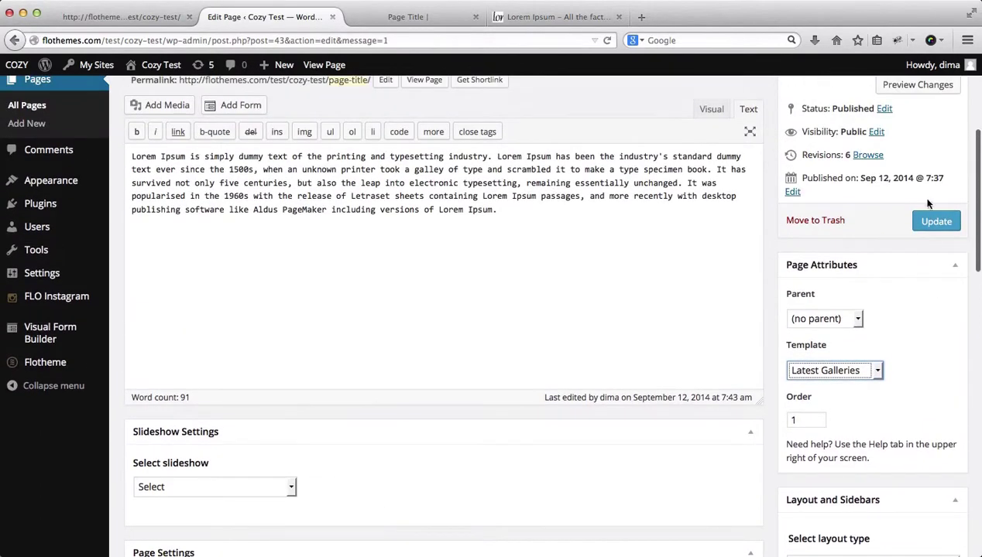
{"action": "left_click", "coordinate": [936, 221]}
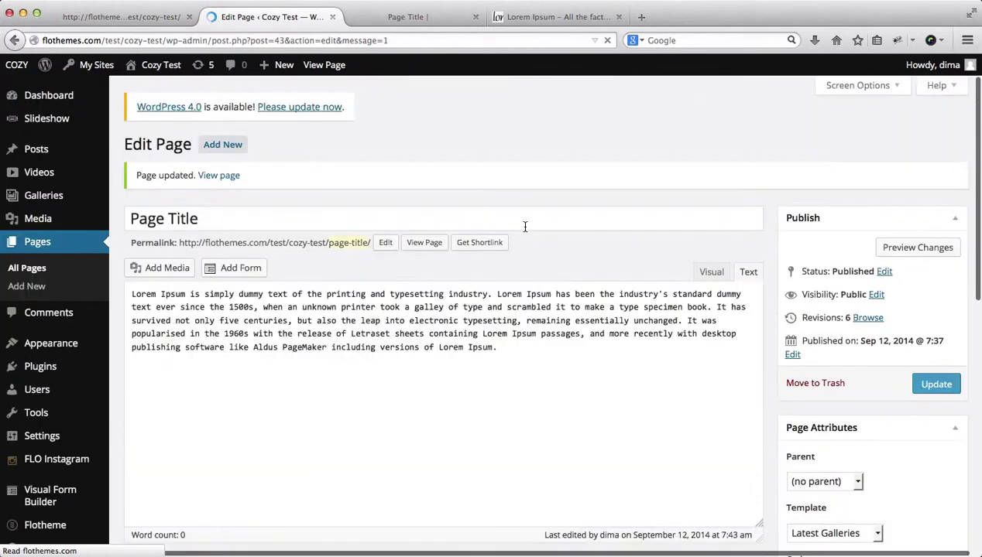
- Delete all of the Lorem Ipsum text from the page content and update the page
{"action": "key", "text": "super+a"}
{"action": "left_click", "coordinate": [510, 377]}
{"action": "key", "text": "super+a"}
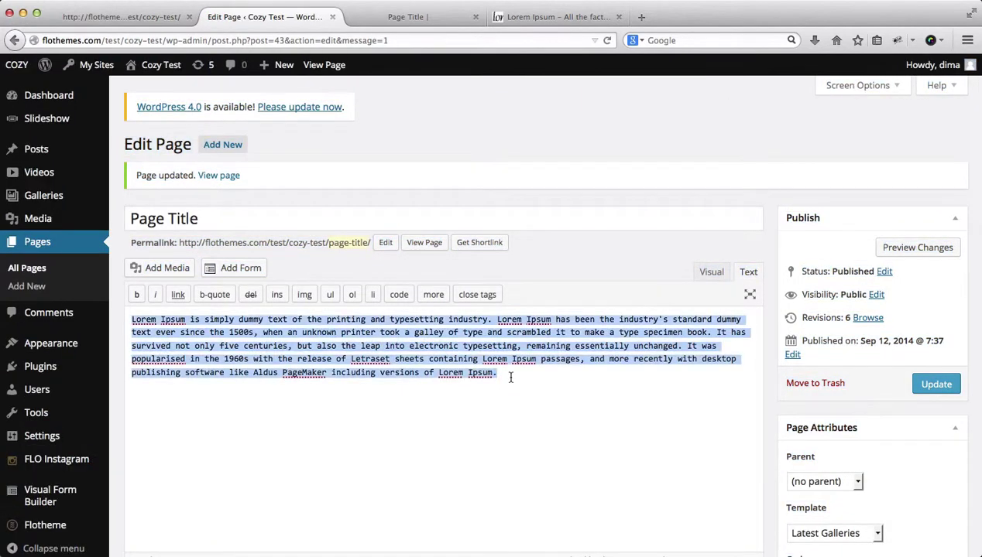
{"action": "key", "text": "BackSpace"}
{"action": "left_click", "coordinate": [931, 385]}
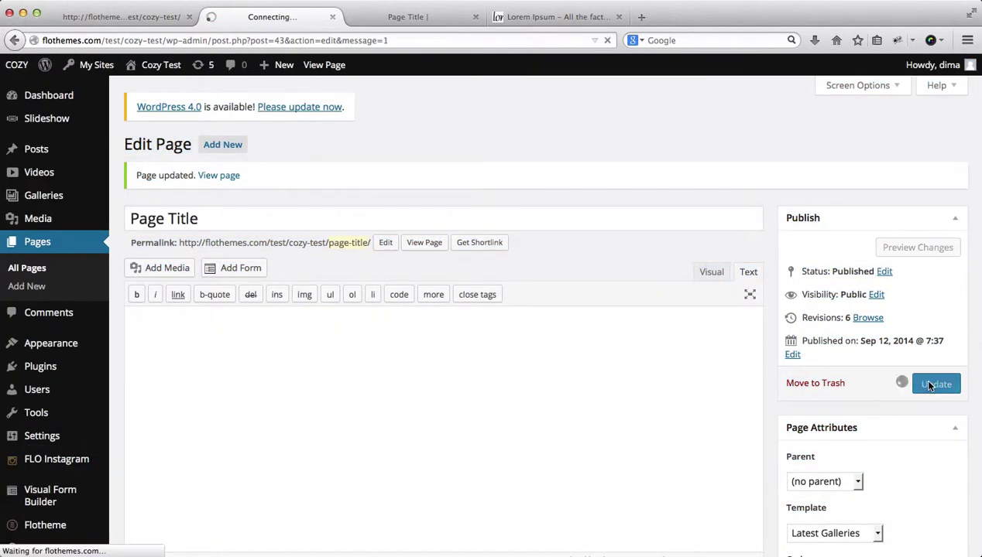
- Reload the live page and examine how the Latest Galleries template lists the galleries
{"action": "key", "text": "ctrl+Tab"}
{"action": "key", "text": "super+r"}
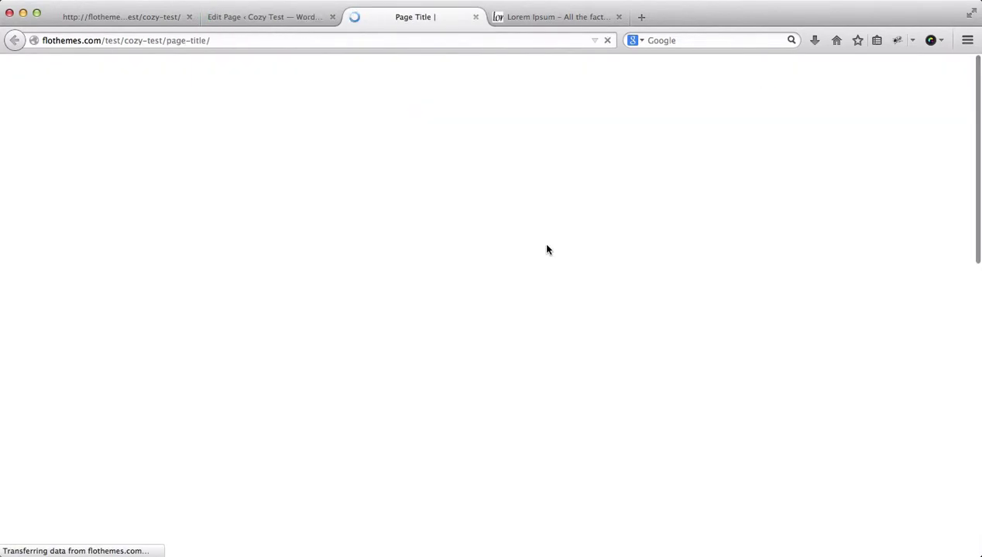
{"action": "scroll", "coordinate": [401, 193], "scroll_direction": "down", "scroll_amount": 5}
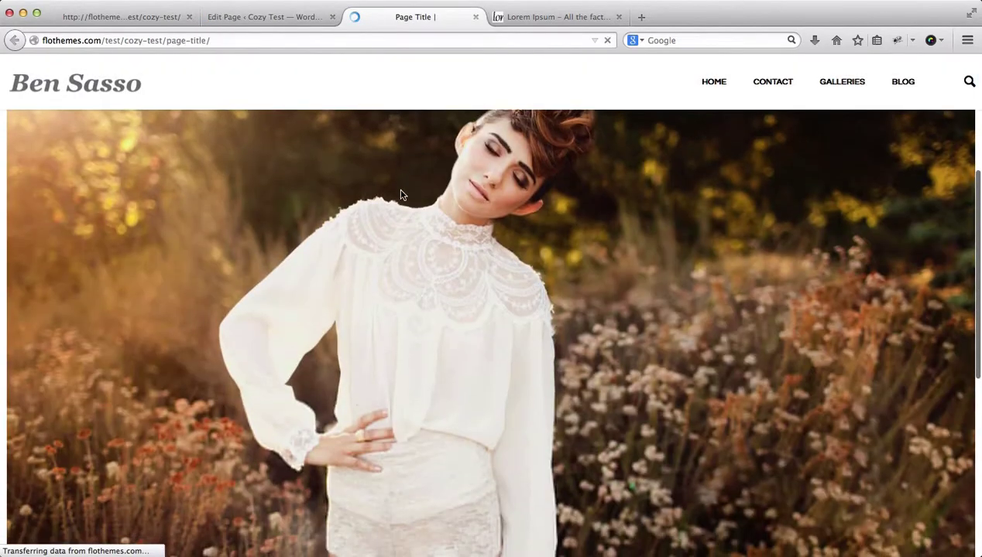
{"action": "scroll", "coordinate": [377, 262], "scroll_direction": "down", "scroll_amount": 6}
{"action": "scroll", "coordinate": [376, 263], "scroll_direction": "up", "scroll_amount": 9}
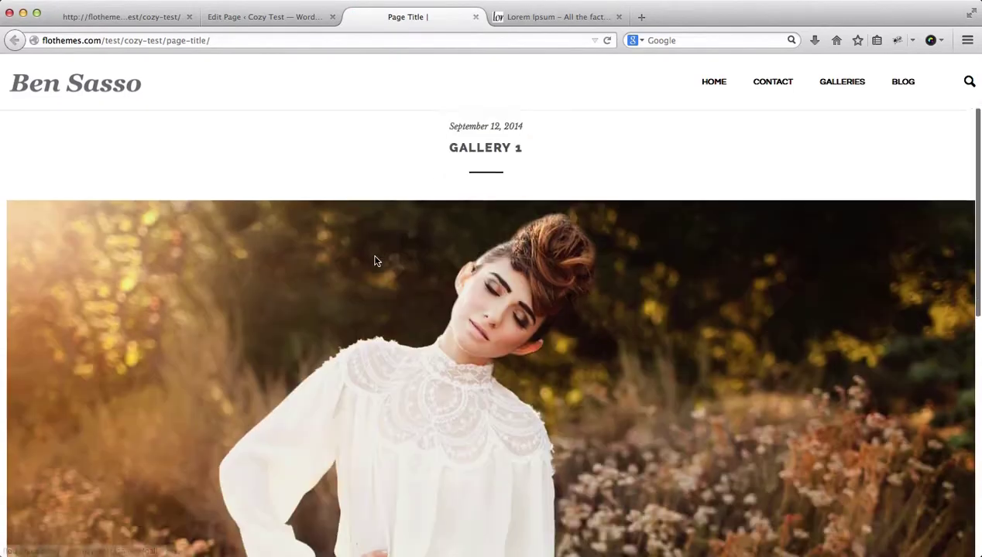
{"action": "scroll", "coordinate": [376, 262], "scroll_direction": "down", "scroll_amount": 1}
{"action": "scroll", "coordinate": [374, 261], "scroll_direction": "down", "scroll_amount": 5}
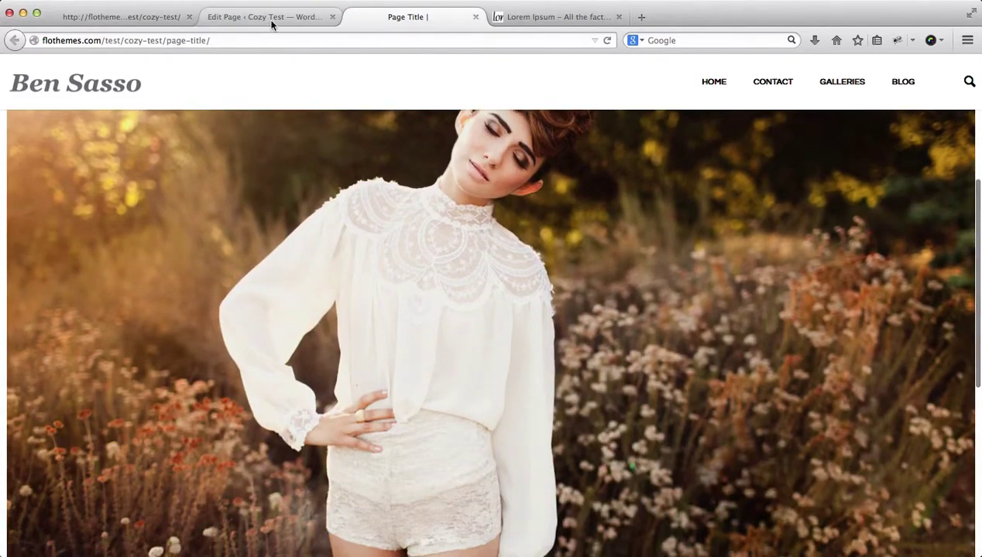
- In the page's gallery display settings, select the second view type, the uniform grid without captions
{"action": "left_click", "coordinate": [268, 19]}
{"action": "scroll", "coordinate": [714, 230], "scroll_direction": "down", "scroll_amount": 15}
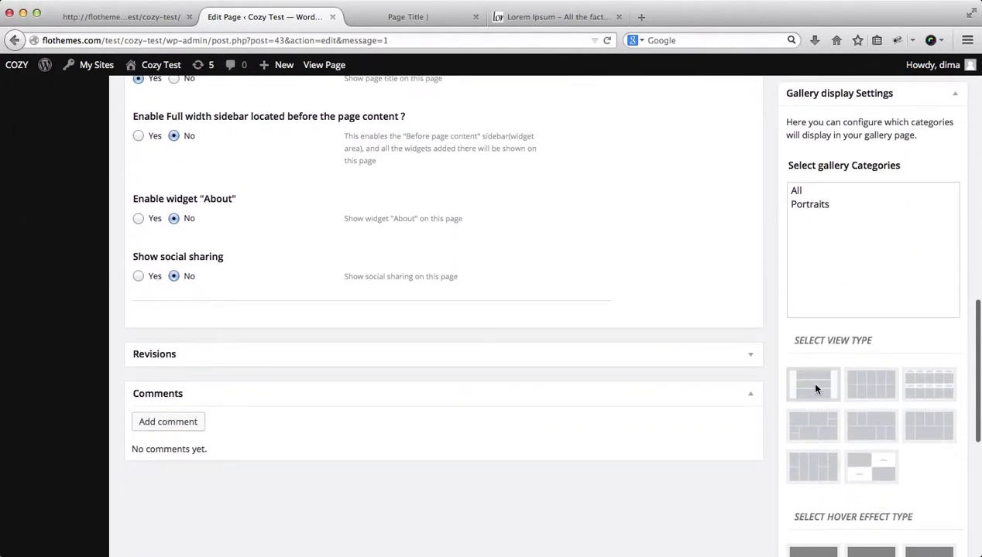
{"action": "left_click", "coordinate": [883, 390]}
- Choose Small gutter as the spacing between boxes in the gallery display settings
{"action": "scroll", "coordinate": [957, 408], "scroll_direction": "down", "scroll_amount": 2}
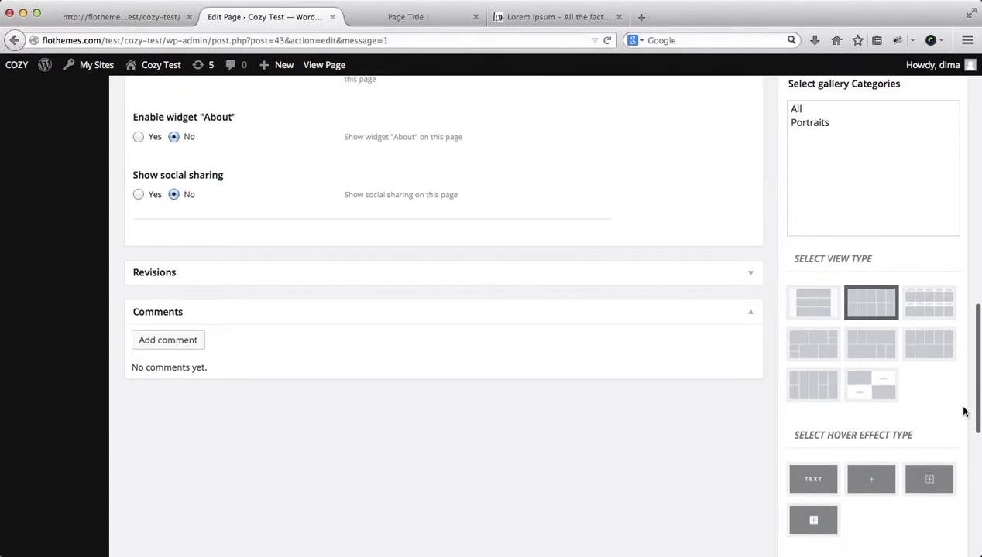
{"action": "scroll", "coordinate": [844, 464], "scroll_direction": "down", "scroll_amount": 3}
{"action": "scroll", "coordinate": [880, 379], "scroll_direction": "down", "scroll_amount": 3}
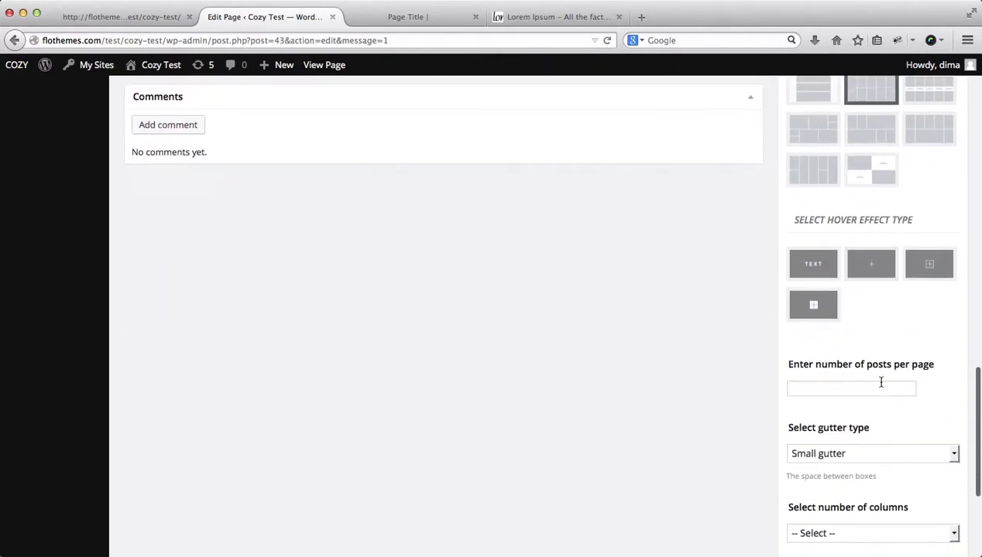
{"action": "scroll", "coordinate": [839, 272], "scroll_direction": "down", "scroll_amount": 2}
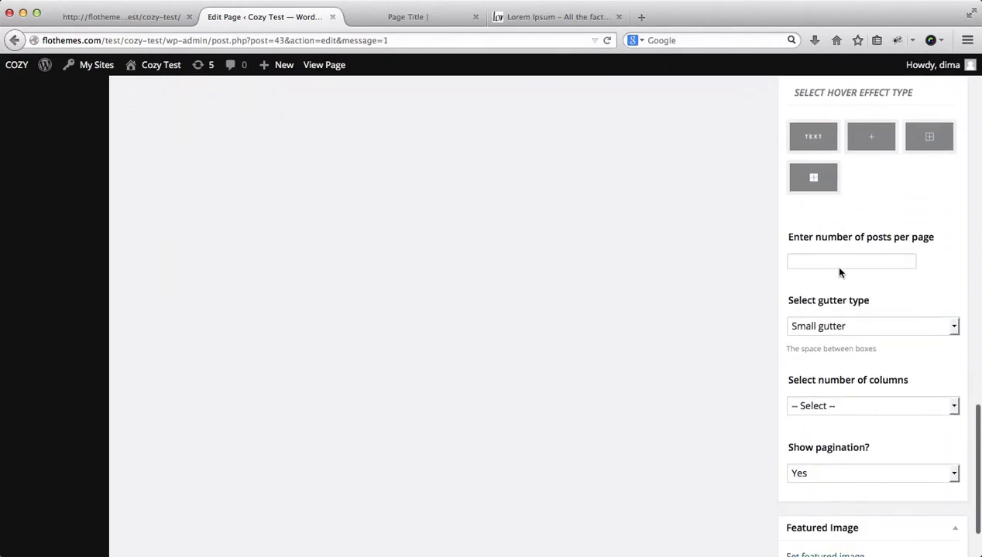
{"action": "left_click", "coordinate": [873, 328]}
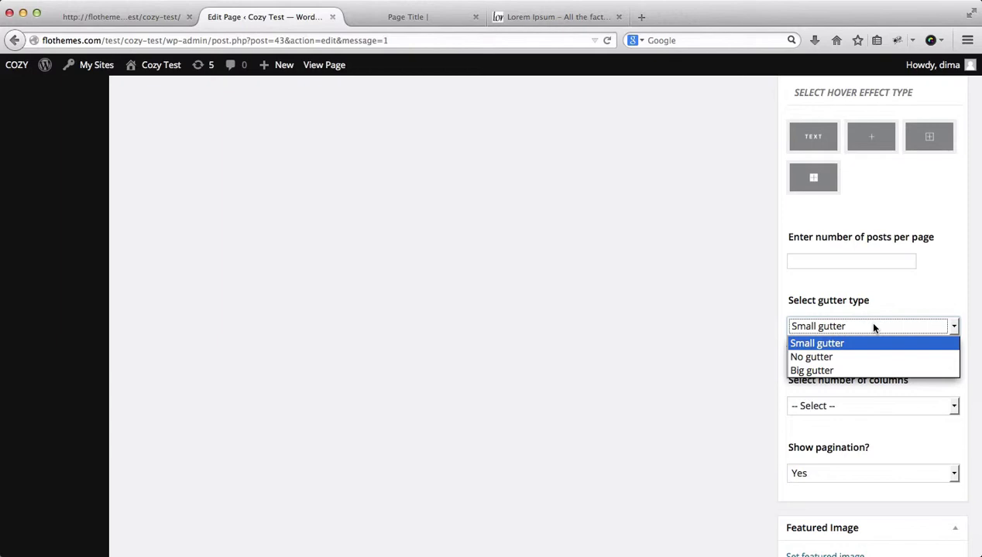
{"action": "left_click", "coordinate": [794, 346]}
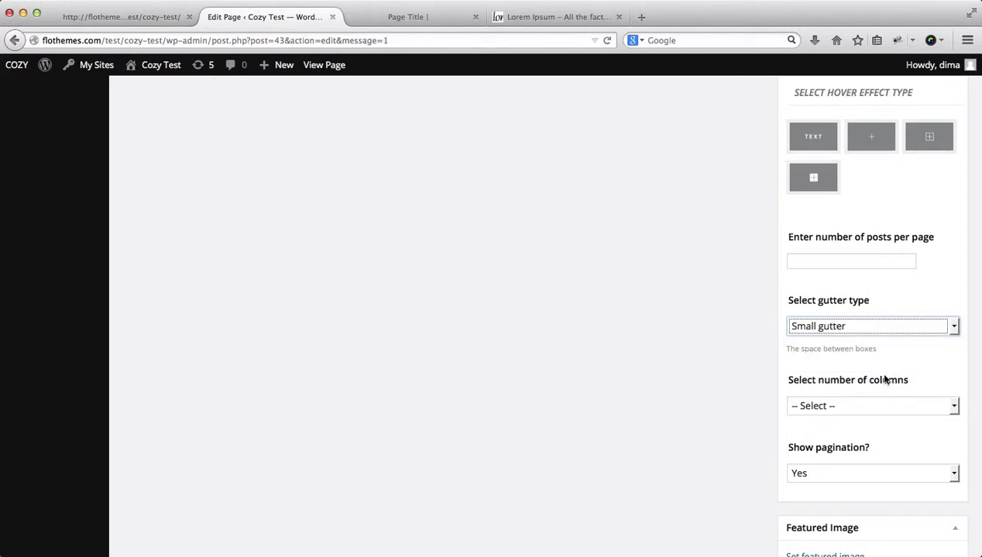
- Check the available column counts and the pagination setting in the gallery display settings without changing them
{"action": "left_click", "coordinate": [925, 403]}
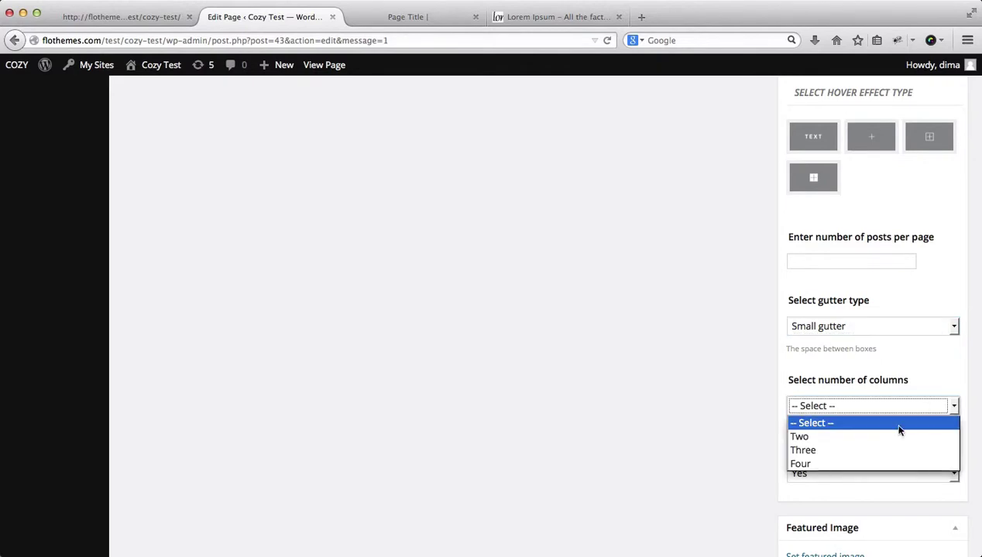
{"action": "left_click", "coordinate": [700, 411]}
{"action": "scroll", "coordinate": [700, 412], "scroll_direction": "down", "scroll_amount": 2}
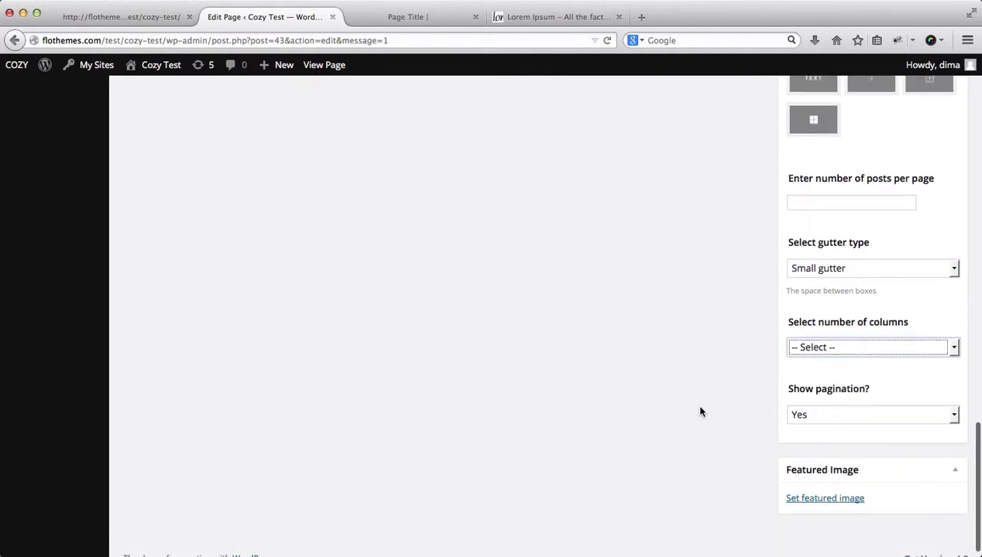
{"action": "left_click", "coordinate": [851, 416]}
{"action": "scroll", "coordinate": [851, 421], "scroll_direction": "up", "scroll_amount": 5}
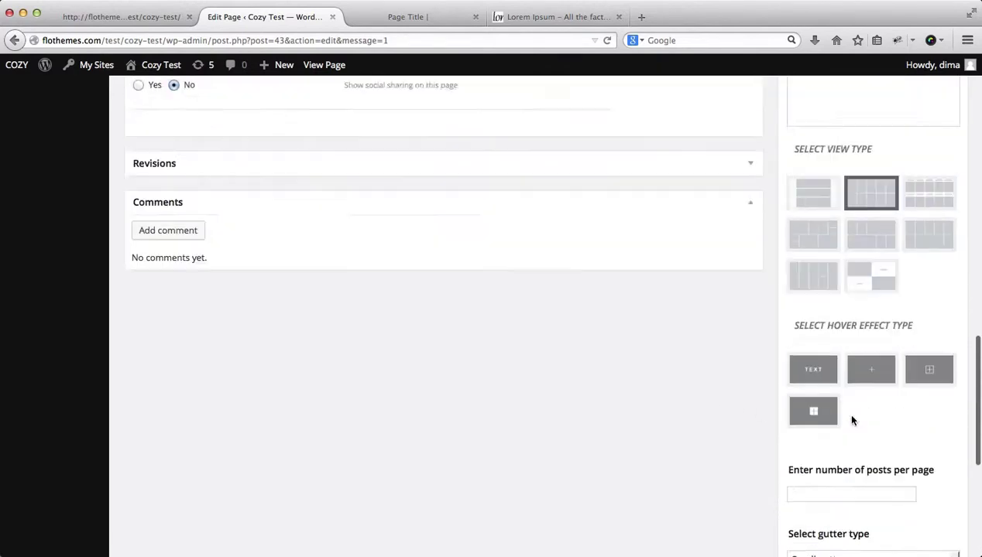
{"action": "scroll", "coordinate": [851, 421], "scroll_direction": "up", "scroll_amount": 3}
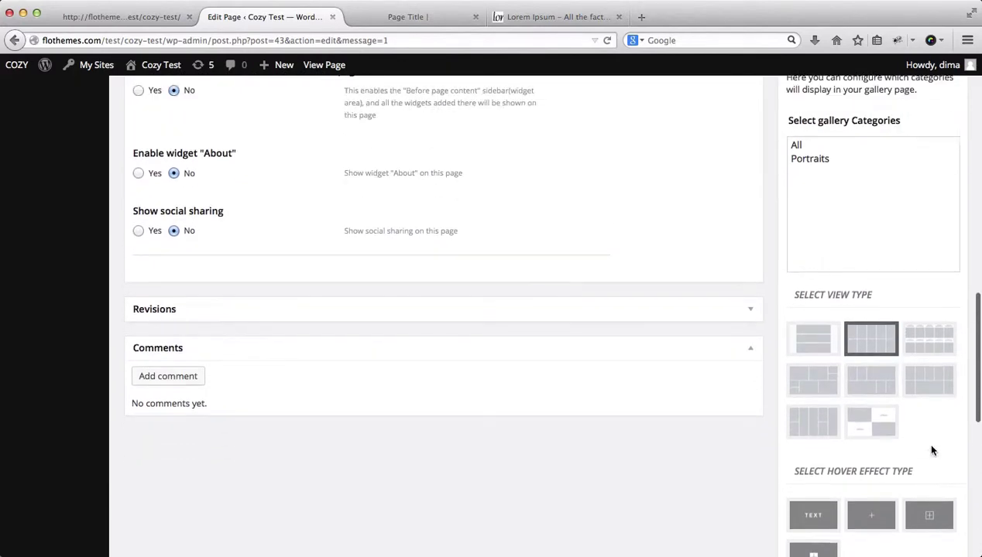
- Change the page's template from Latest Galleries to Latest Videos in the page attributes
{"action": "scroll", "coordinate": [932, 450], "scroll_direction": "up", "scroll_amount": 10}
{"action": "scroll", "coordinate": [931, 450], "scroll_direction": "up", "scroll_amount": 2}
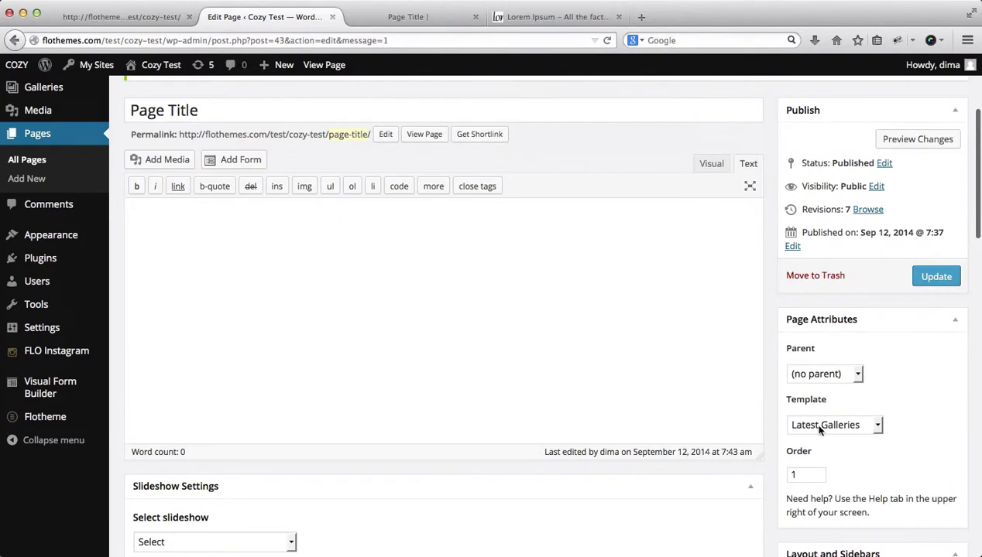
{"action": "left_click", "coordinate": [811, 425]}
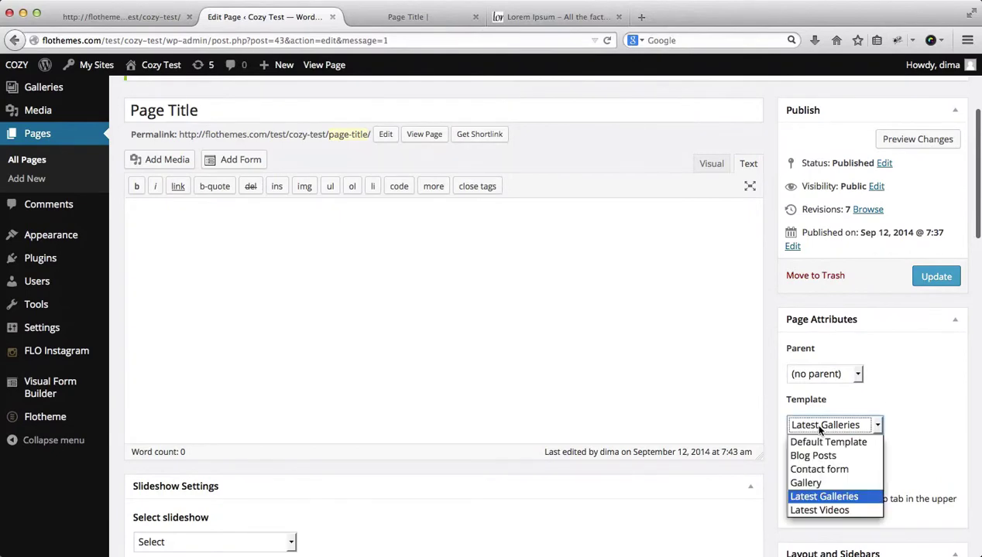
{"action": "left_click", "coordinate": [829, 510]}
- Examine the video display settings offered by the Latest Videos template, from categories to pagination, and switch to the live page
{"action": "scroll", "coordinate": [855, 349], "scroll_direction": "down", "scroll_amount": 10}
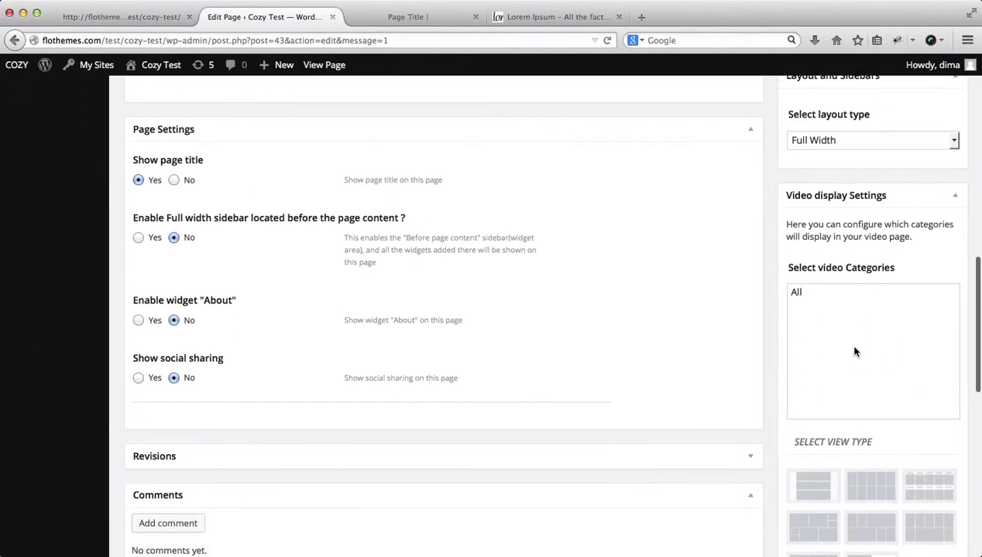
{"action": "scroll", "coordinate": [855, 352], "scroll_direction": "down", "scroll_amount": 4}
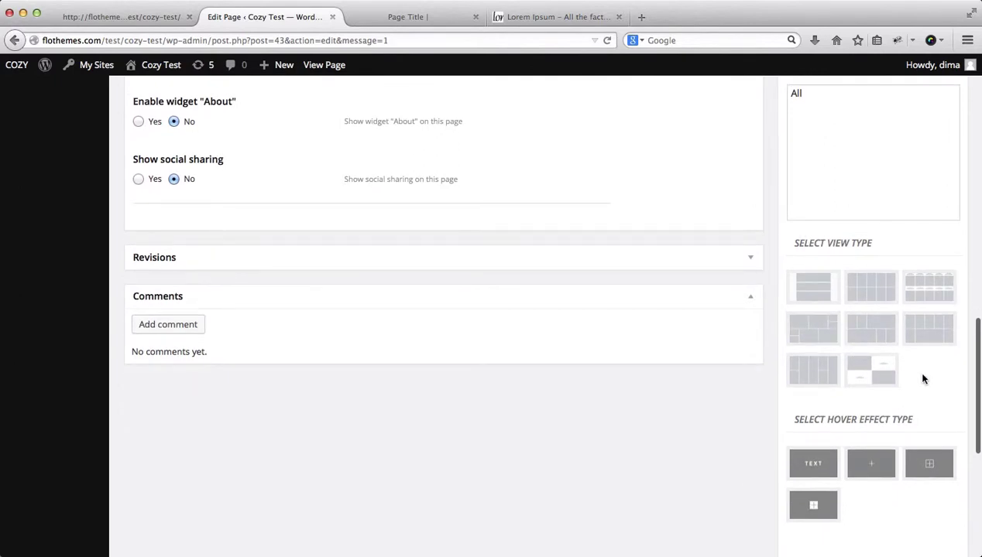
{"action": "scroll", "coordinate": [885, 461], "scroll_direction": "down", "scroll_amount": 6}
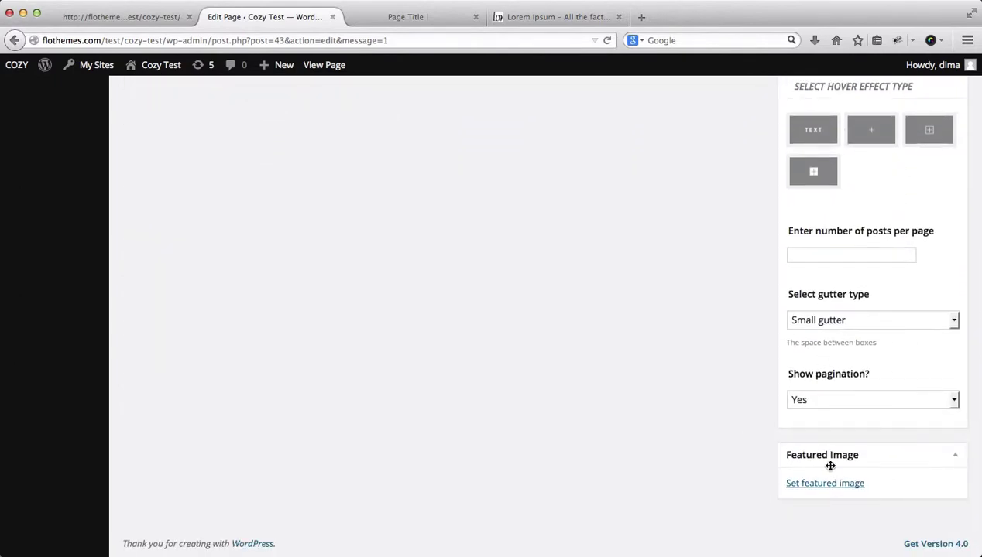
{"action": "scroll", "coordinate": [830, 465], "scroll_direction": "up", "scroll_amount": 12}
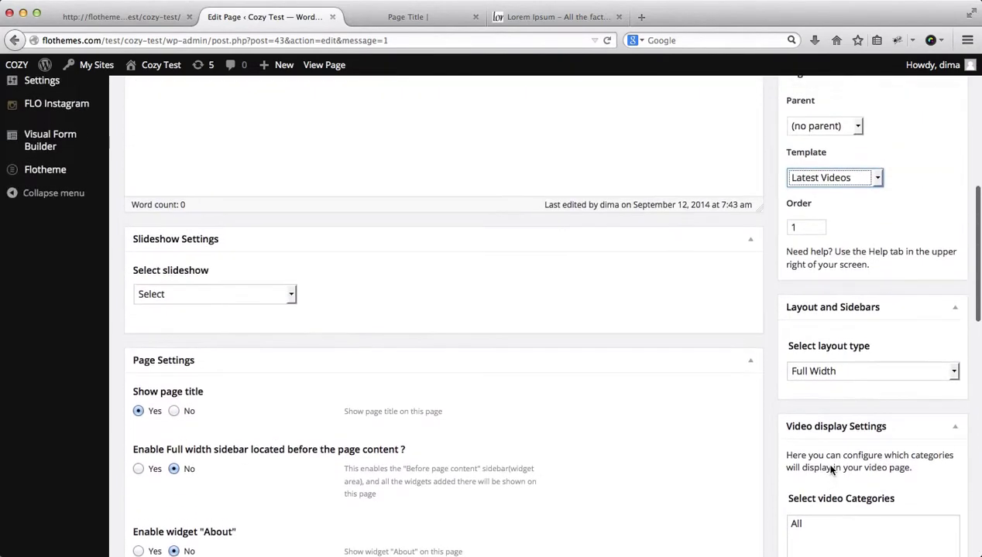
{"action": "scroll", "coordinate": [829, 469], "scroll_direction": "up", "scroll_amount": 5}
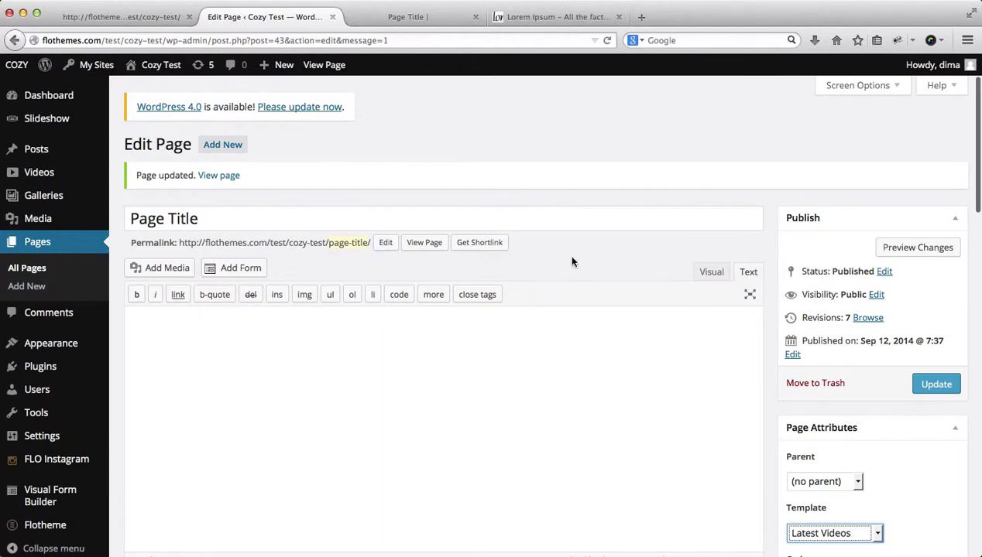
{"action": "scroll", "coordinate": [572, 262], "scroll_direction": "down", "scroll_amount": 4}
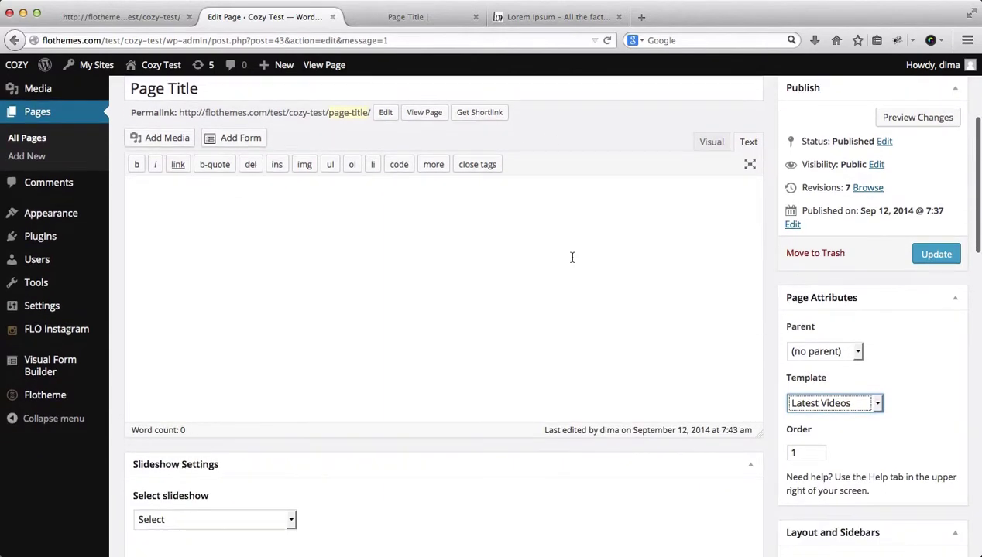
{"action": "scroll", "coordinate": [572, 257], "scroll_direction": "up", "scroll_amount": 4}
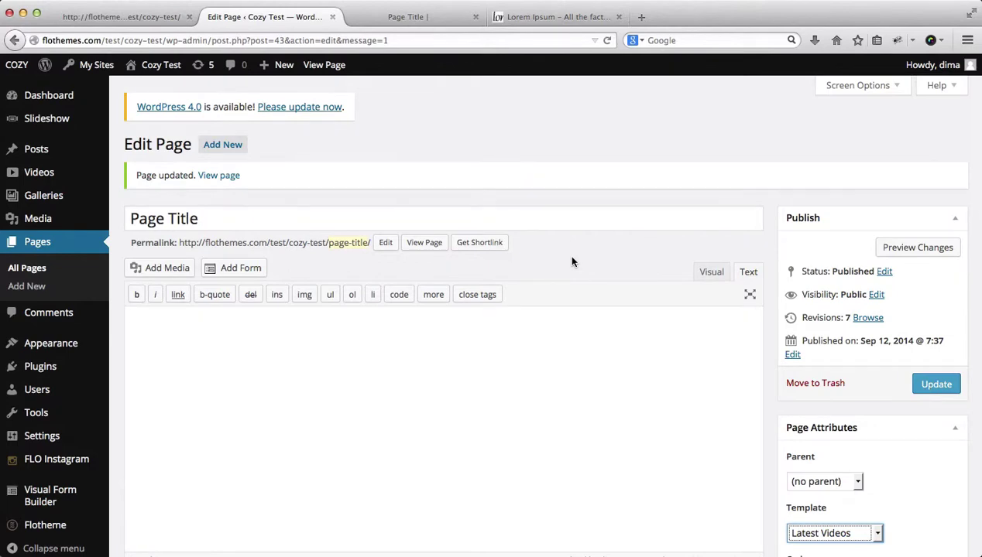
{"action": "left_click", "coordinate": [404, 17]}
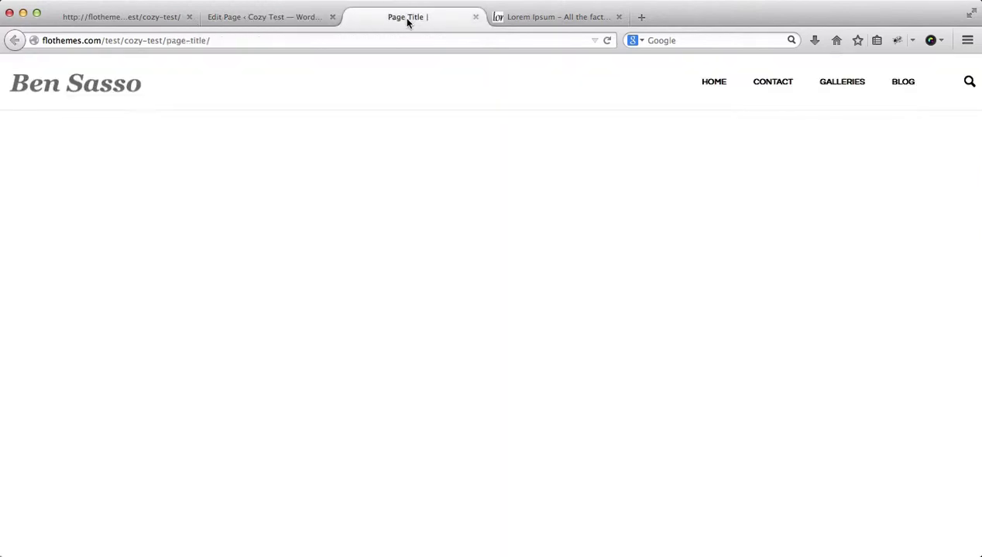